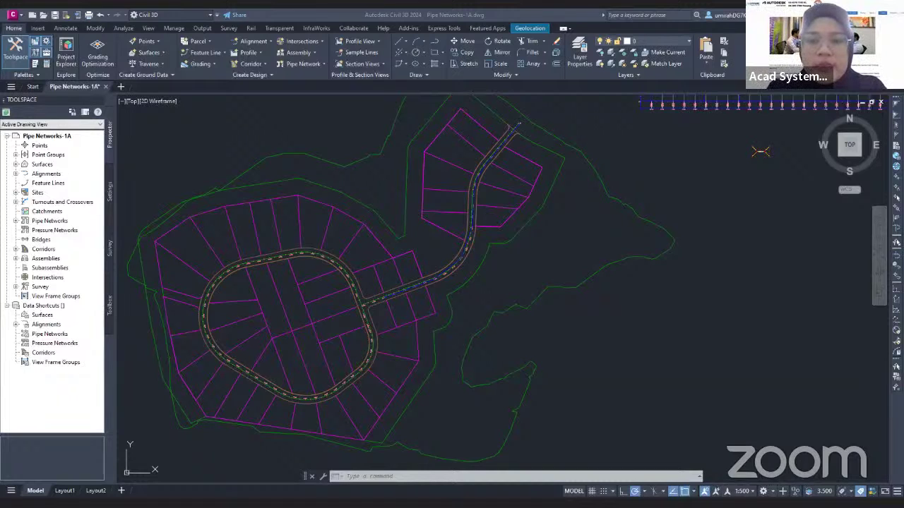
Step: Expand the drawing's Surfaces and Alignments collections to review the existing design data
click(346, 454)
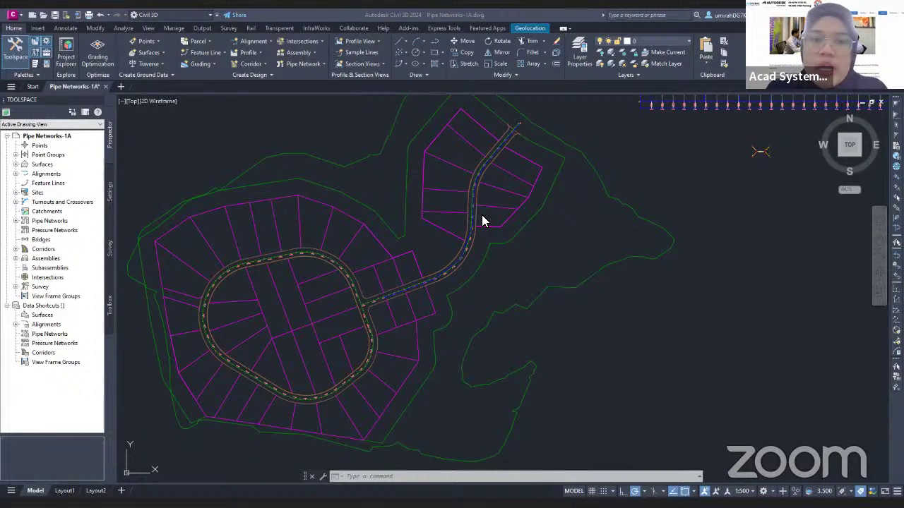
click(455, 178)
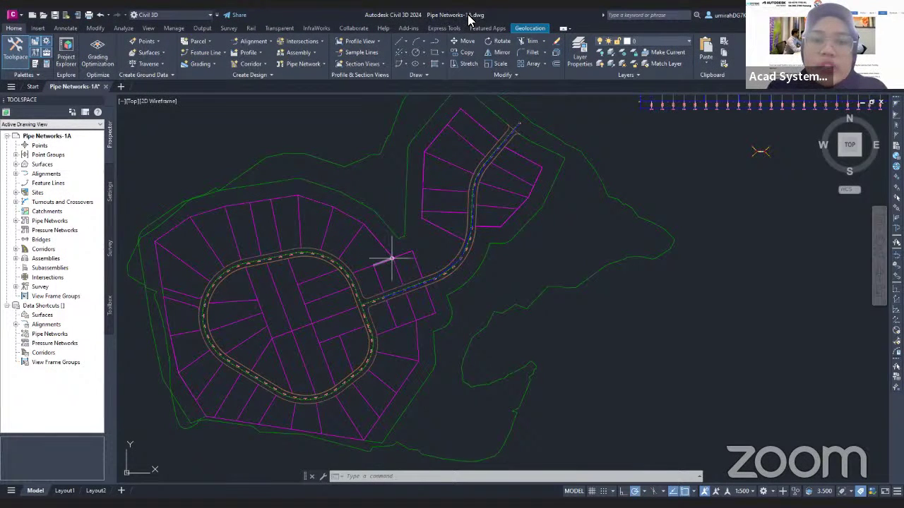
click(15, 164)
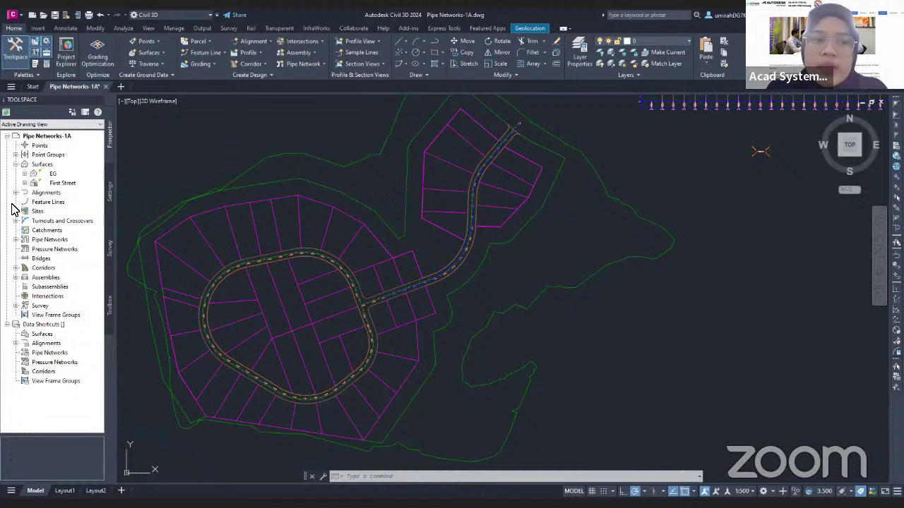
click(15, 193)
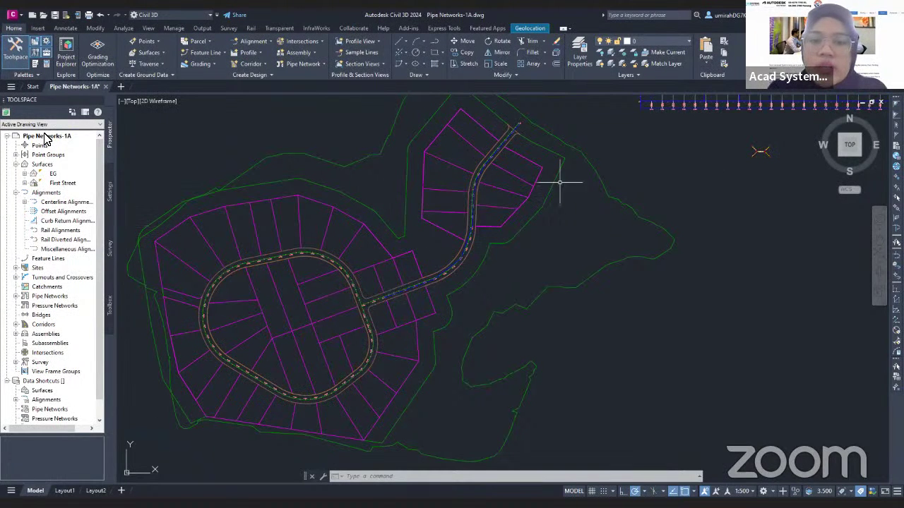
Step: Examine the blue pipe layout polyline along First Street, from the loop road junction to the road's northern end
scroll(390, 293, up, 5)
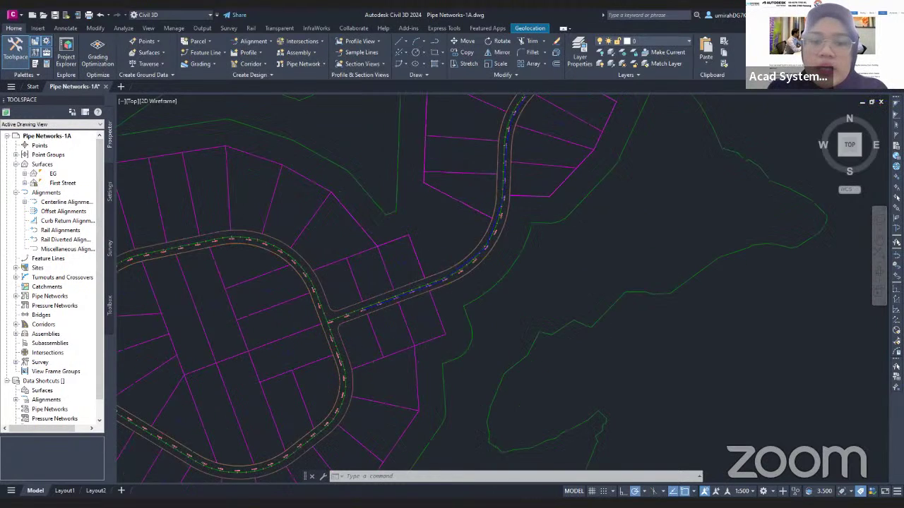
scroll(383, 308, up, 4)
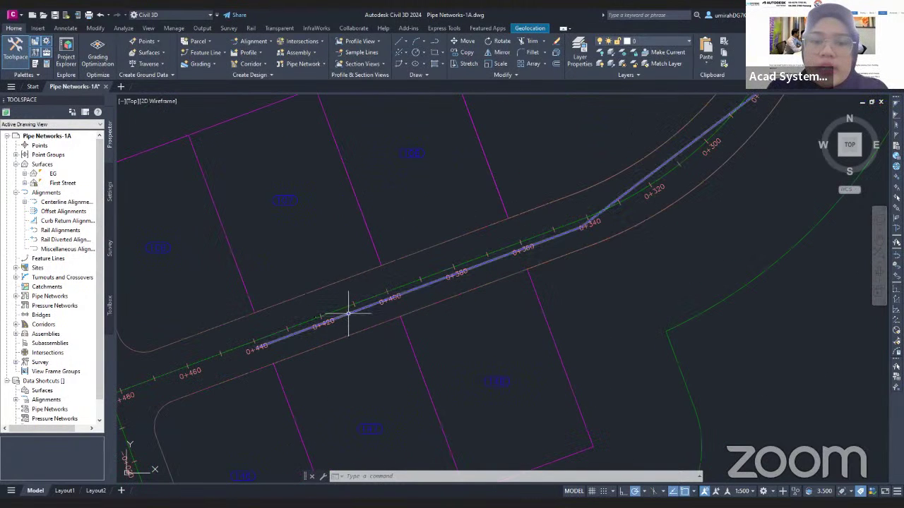
click(348, 313)
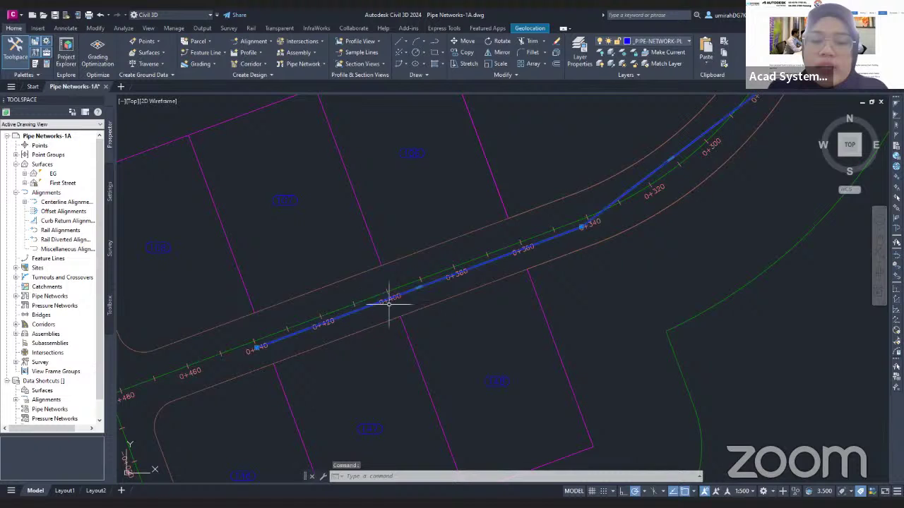
middle_drag(601, 216, 586, 211)
scroll(480, 297, down, 2)
mouse_move(480, 296)
middle_down()
mouse_move(522, 173)
mouse_move(485, 196)
mouse_move(496, 146)
mouse_move(487, 160)
mouse_move(511, 172)
mouse_move(501, 158)
mouse_move(511, 148)
mouse_move(494, 166)
middle_up()
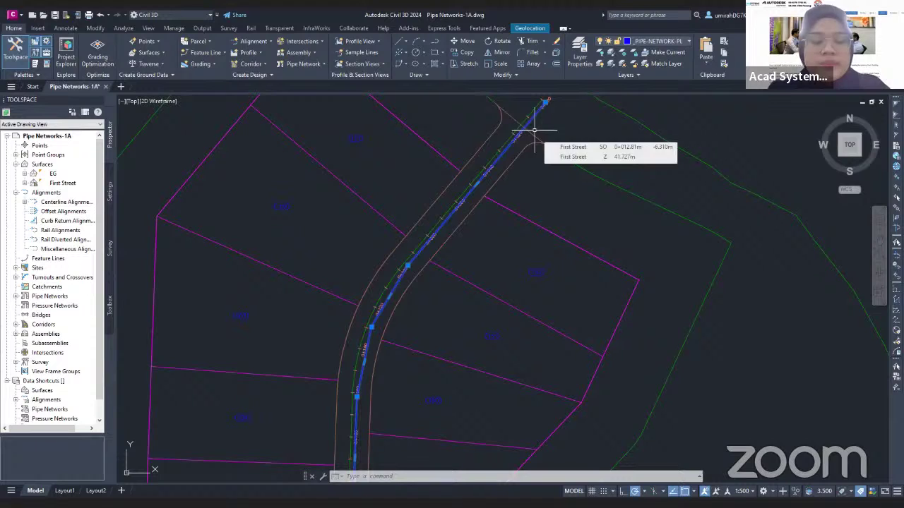
key(Escape)
scroll(534, 135, down, 4)
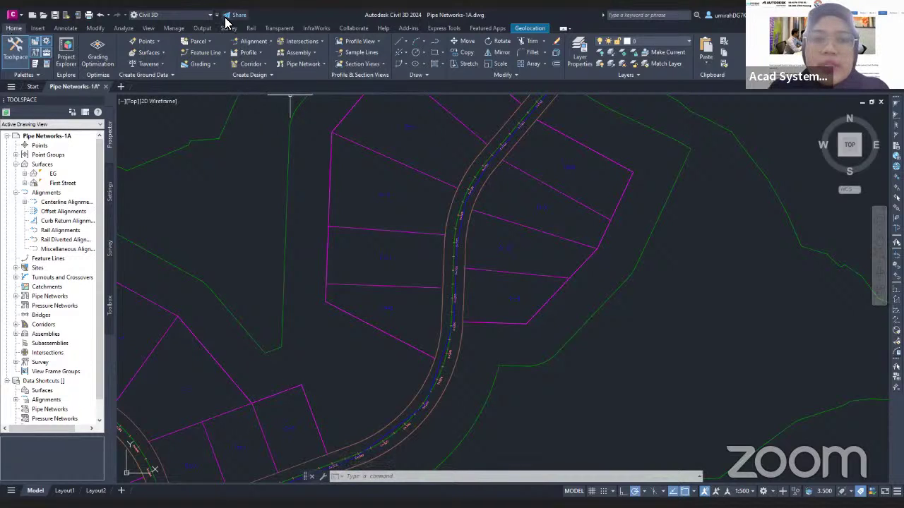
Step: Start Create Pipe Network from Object with the blue polyline along First Street and inspect its flow direction arrows
click(324, 64)
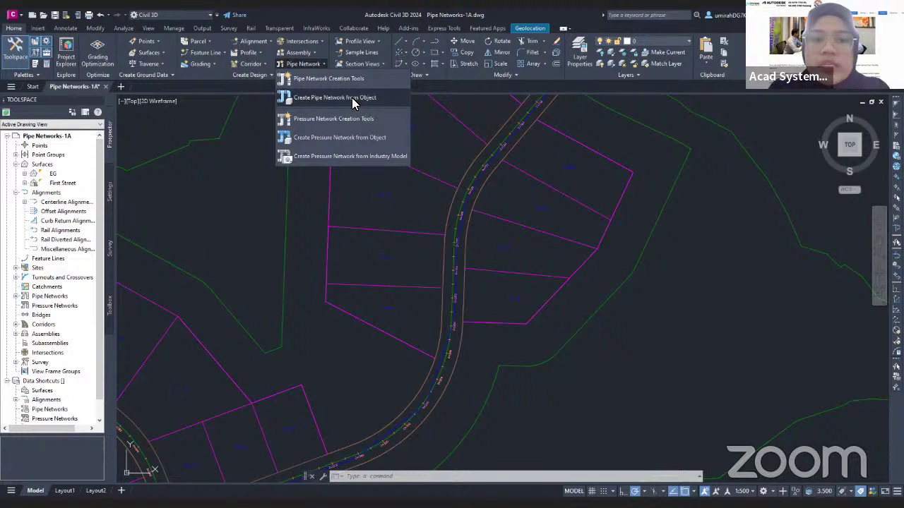
click(375, 99)
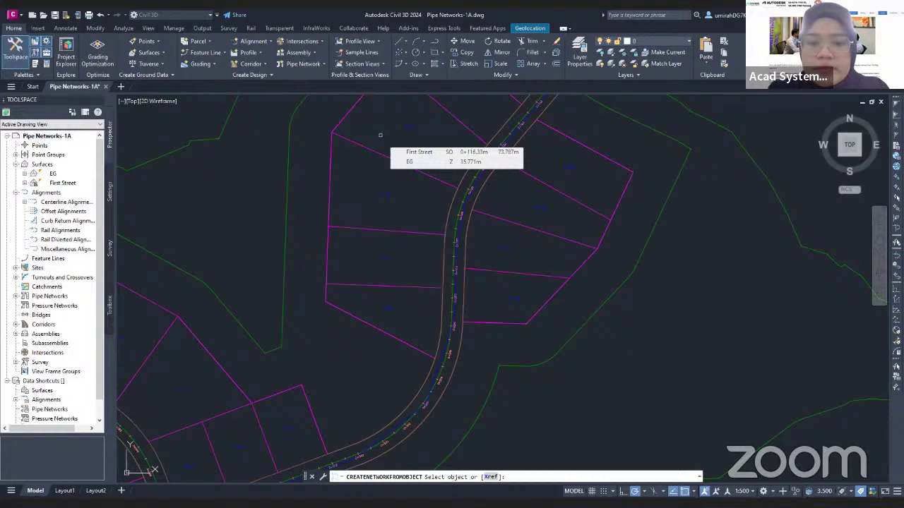
middle_drag(392, 437, 429, 303)
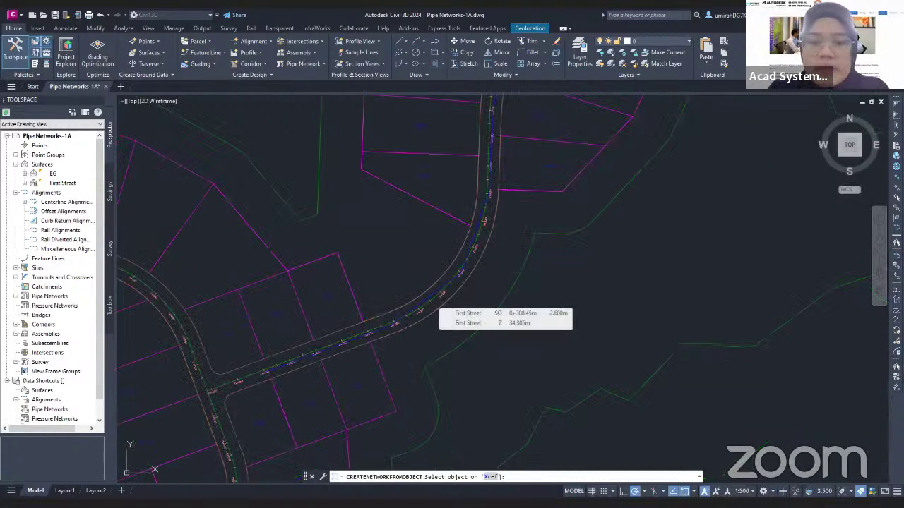
click(430, 302)
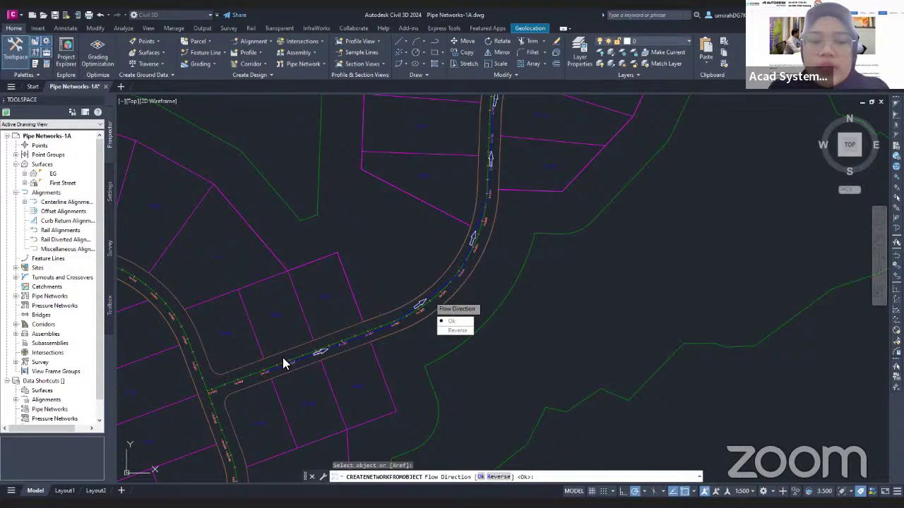
scroll(299, 360, up, 2)
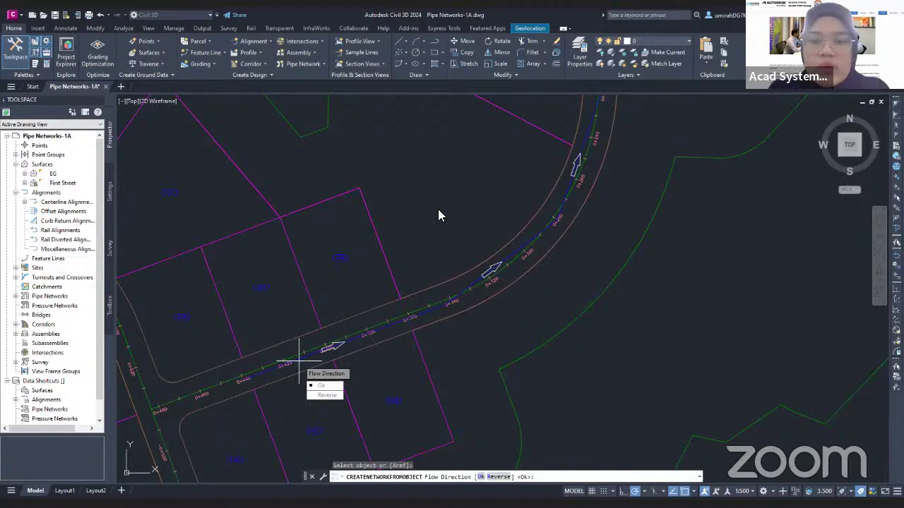
middle_drag(302, 363, 452, 224)
scroll(500, 131, up, 1)
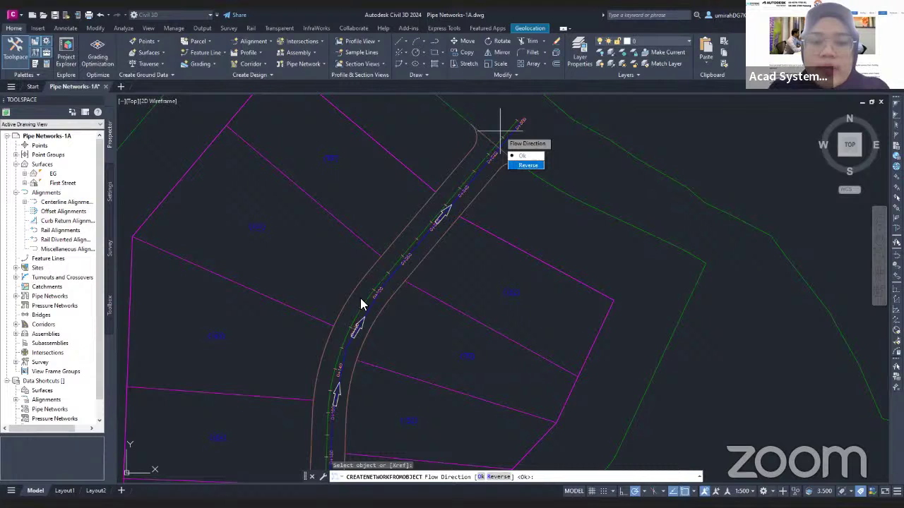
Step: Try reversing the flow direction along the polyline, and switch it back to the original direction
text(r)
key(Return)
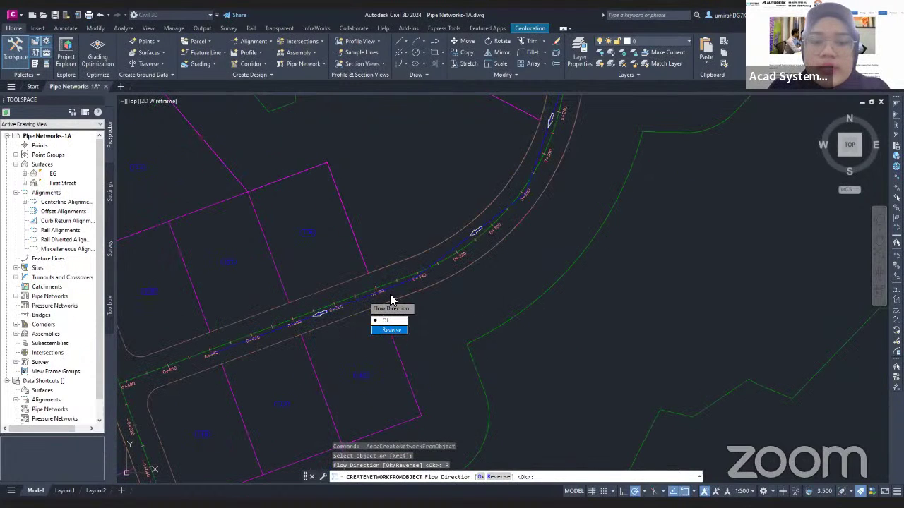
text(r)
key(Return)
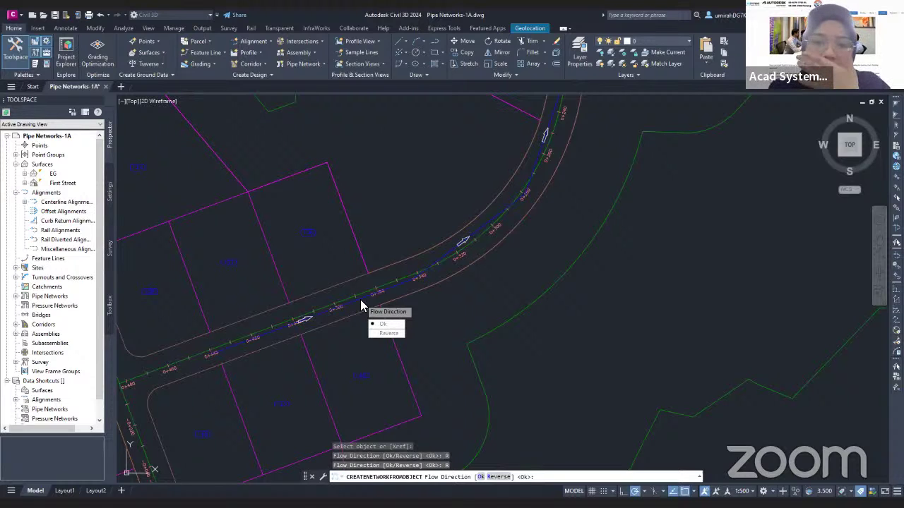
Step: Accept the flow direction and name the new pipe network "Storm Sewer Network"
key(Return)
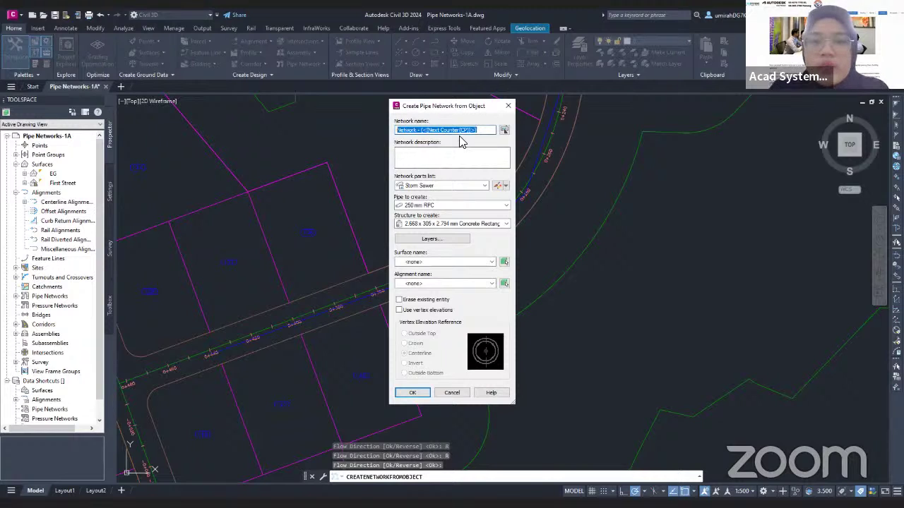
text(s)
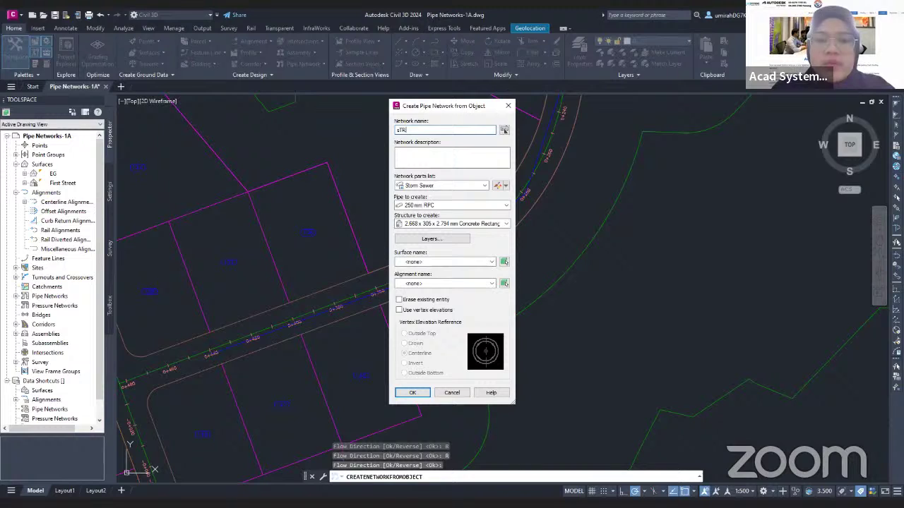
text(trom)
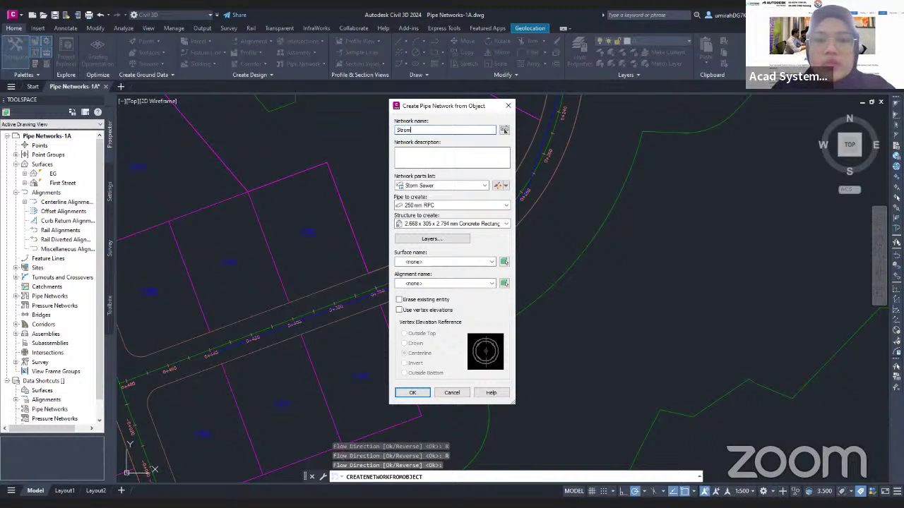
key(BackSpace)
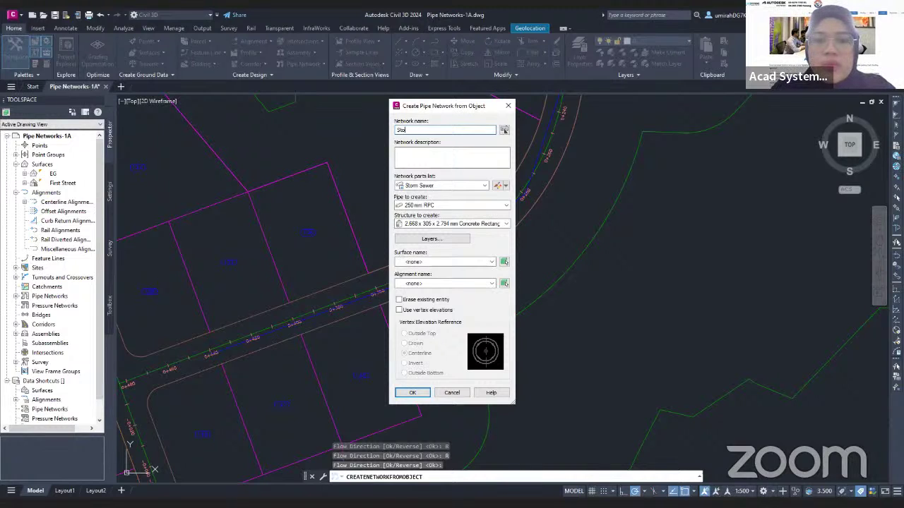
text(Sw)
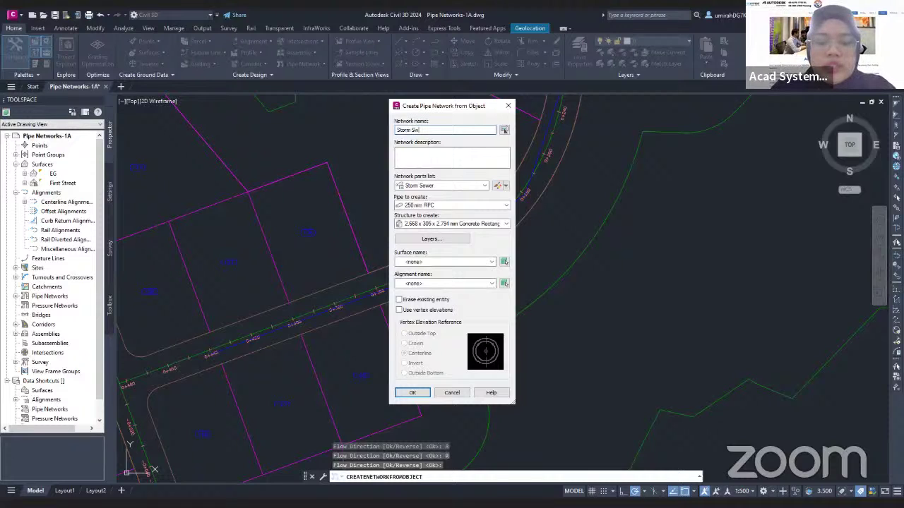
key(BackSpace)
text(ewer Ne)
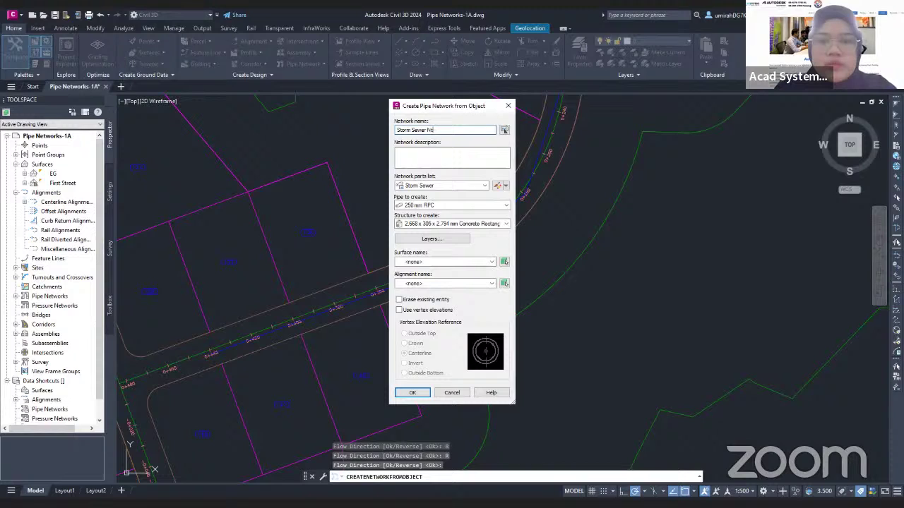
text(twork)
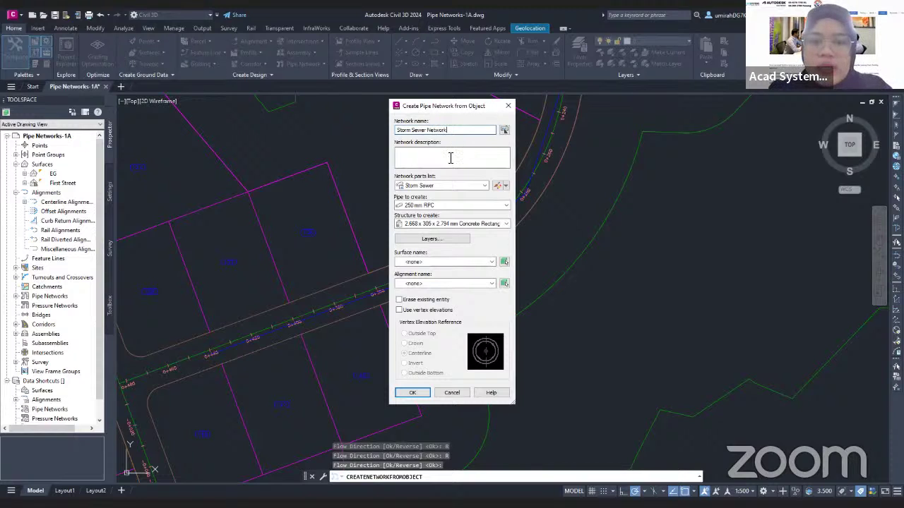
Step: Choose the Storm Sewer parts list and set the pipe to create to 600 mm RPC
click(484, 186)
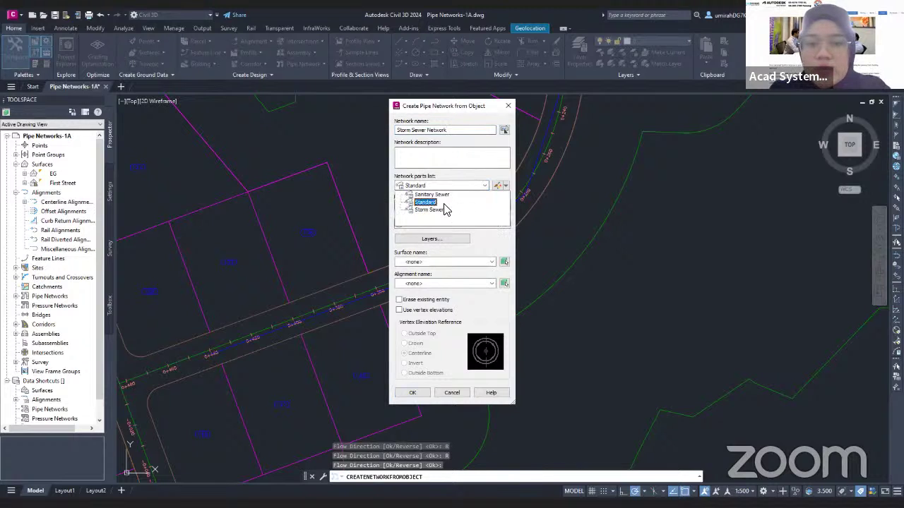
key(Up)
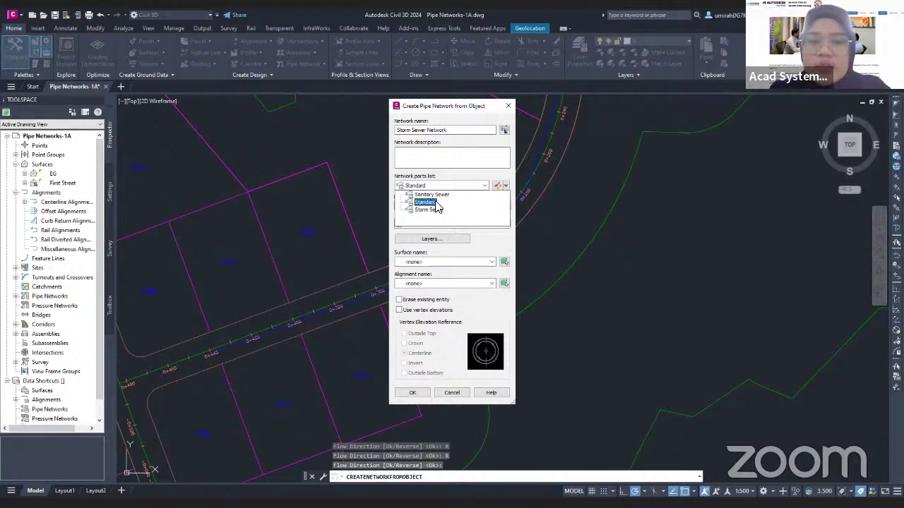
click(427, 210)
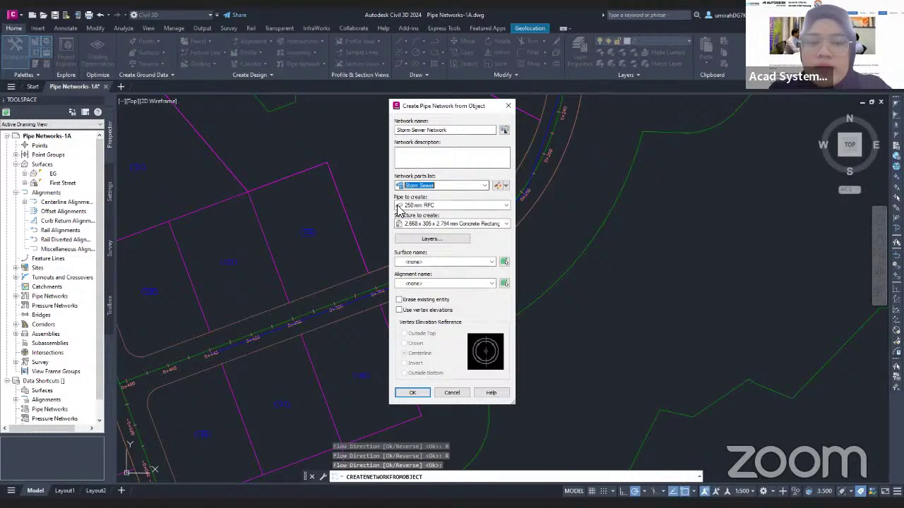
click(506, 207)
click(399, 216)
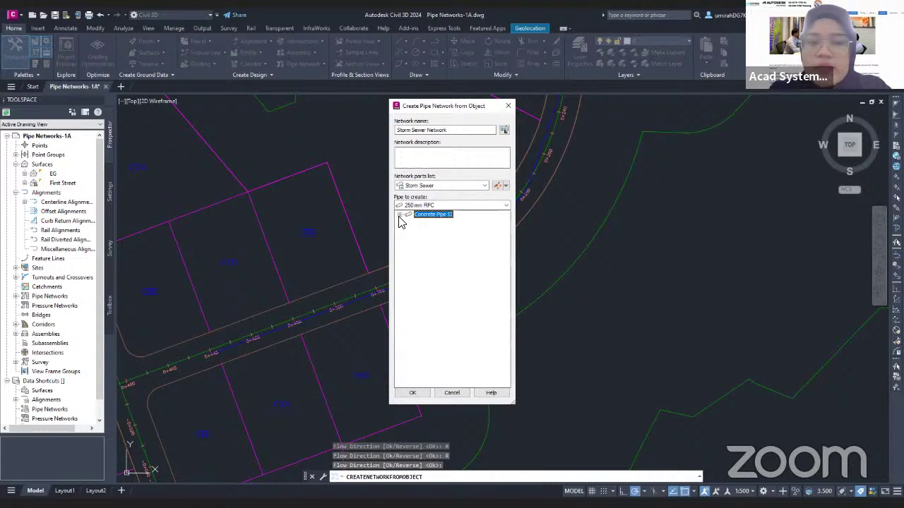
click(399, 215)
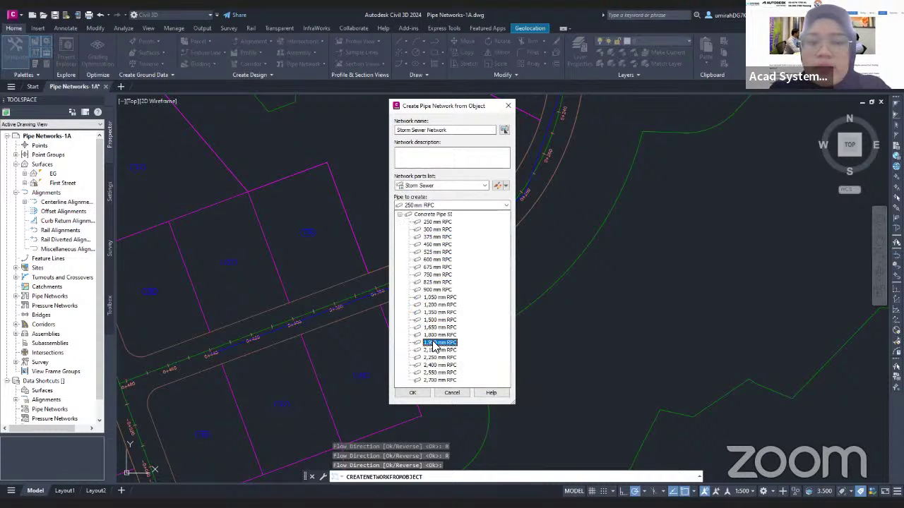
click(438, 260)
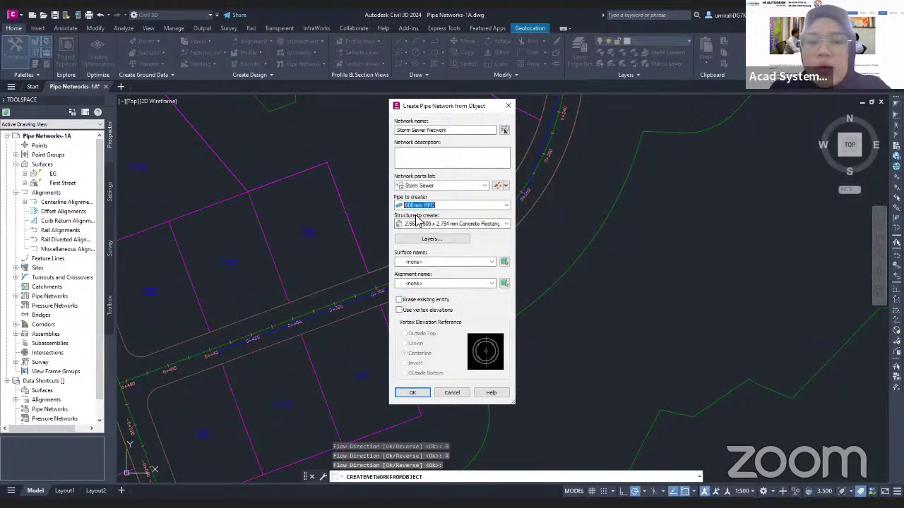
Step: Set the structure to create to the Concentric Structure 2,300 dia 530 frame 900 cone
click(506, 224)
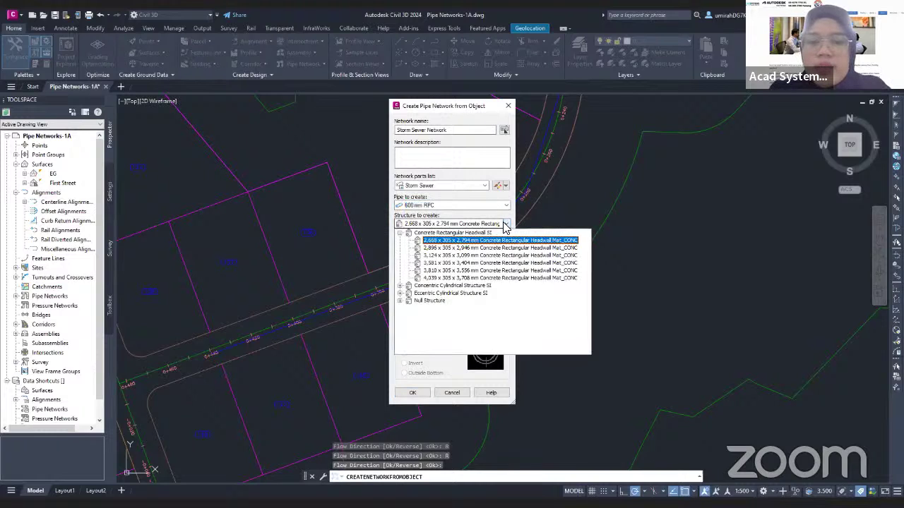
click(400, 286)
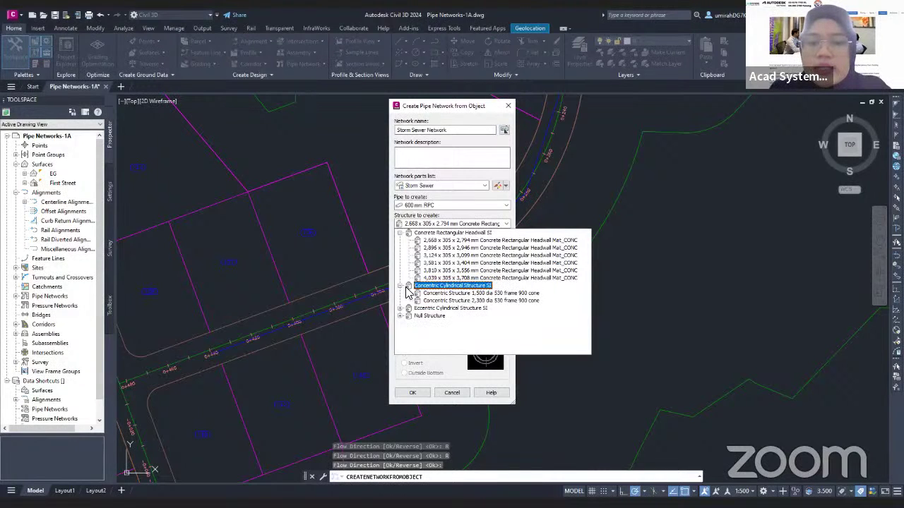
click(489, 300)
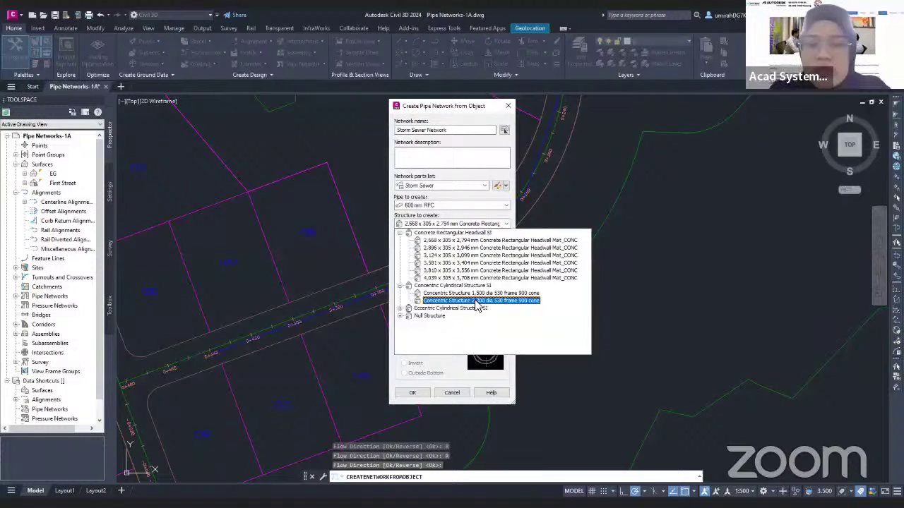
click(480, 301)
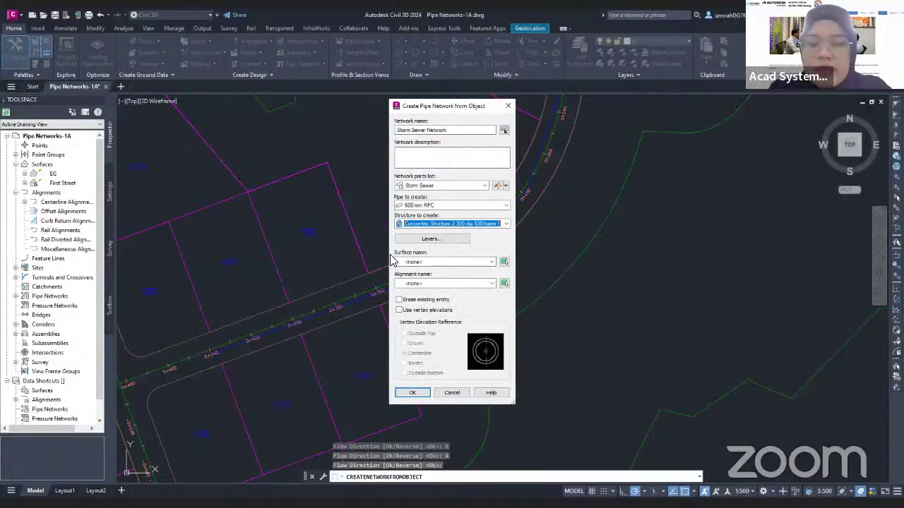
Step: Set First Street as the reference surface for the new pipe network
click(492, 263)
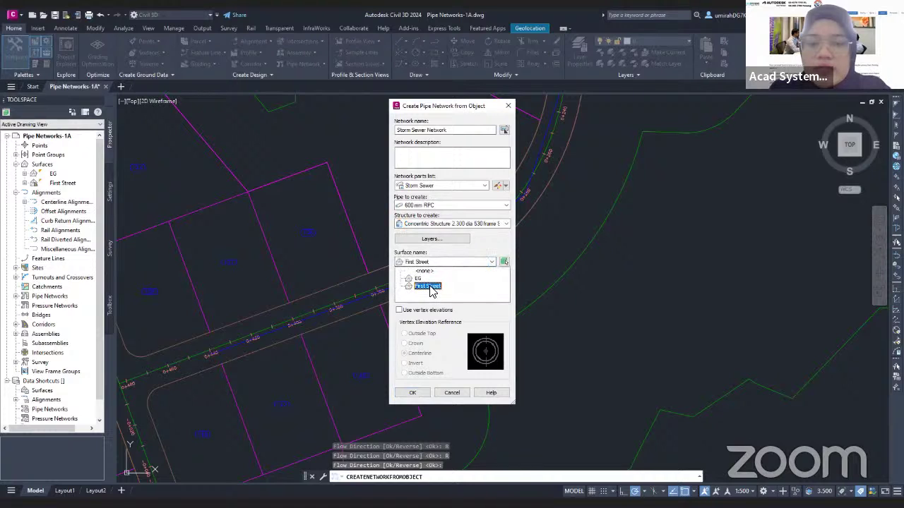
click(429, 287)
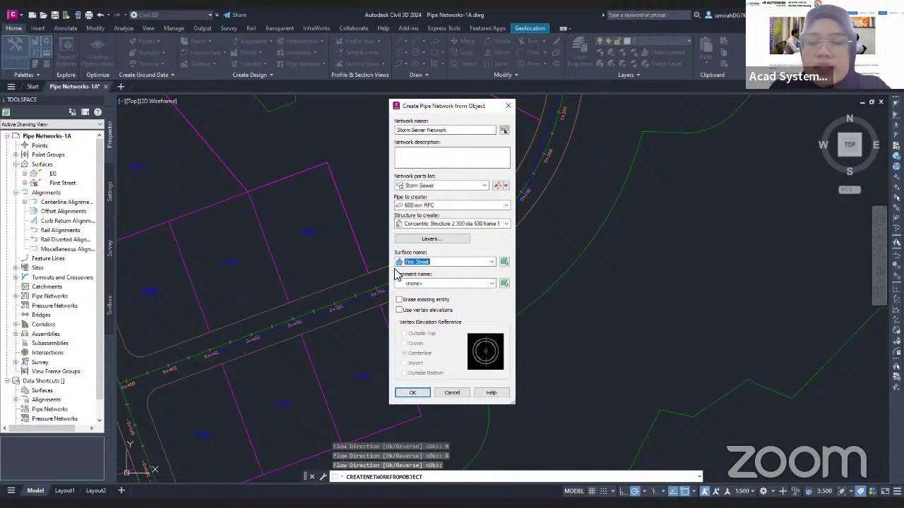
click(455, 264)
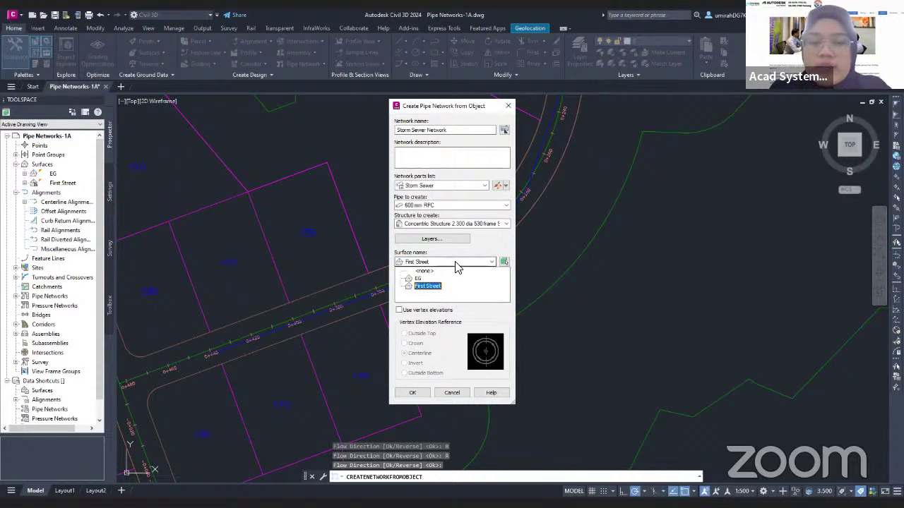
click(456, 264)
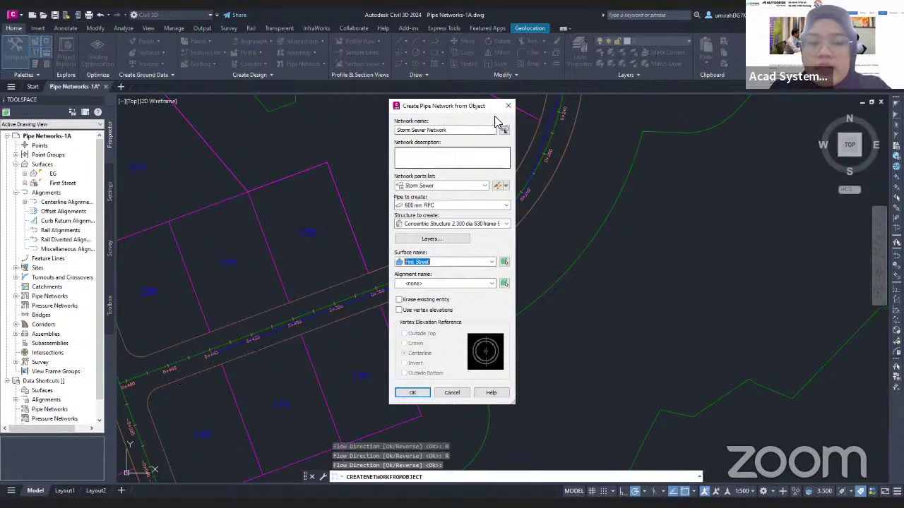
Step: Assign the First Street alignment and create the pipe network with Erase existing entity turned on
drag(469, 113, 582, 108)
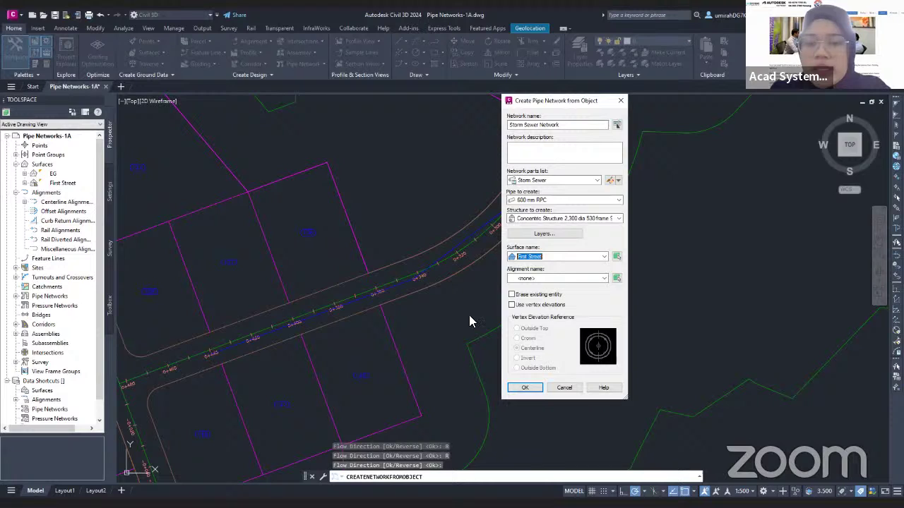
click(589, 279)
click(544, 298)
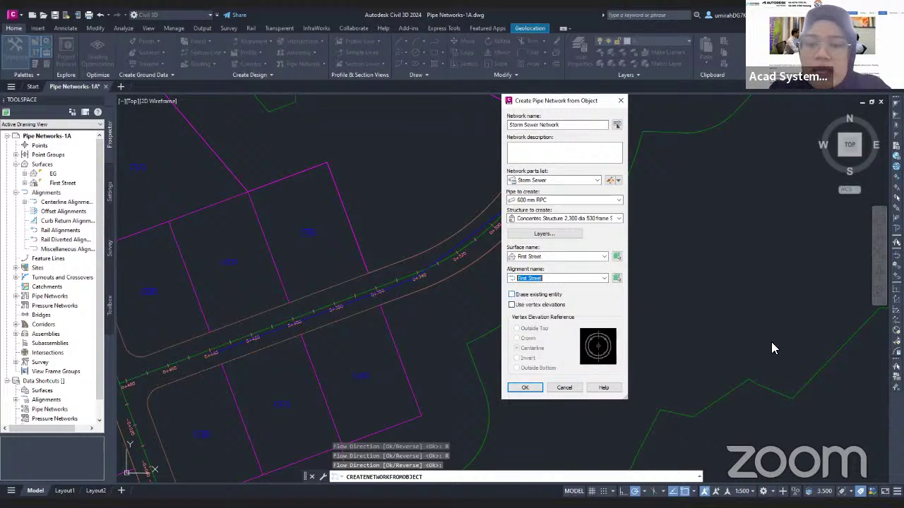
click(512, 295)
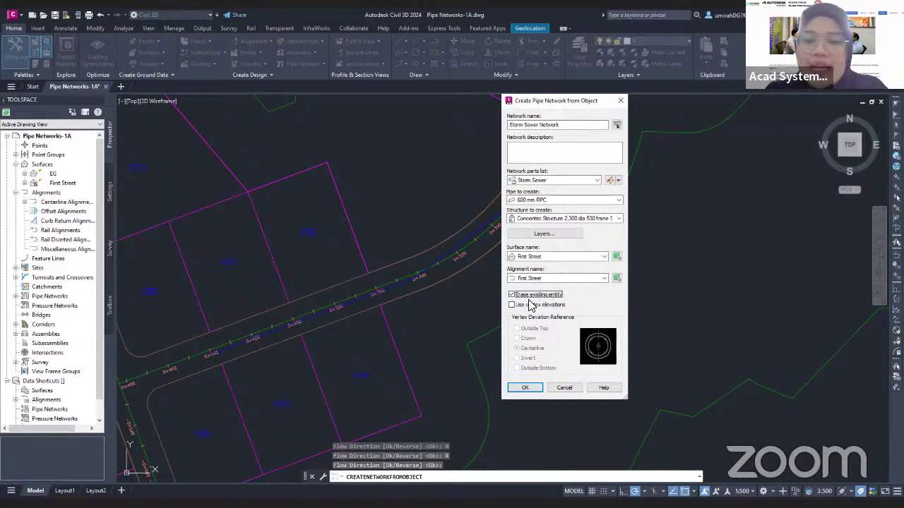
click(523, 388)
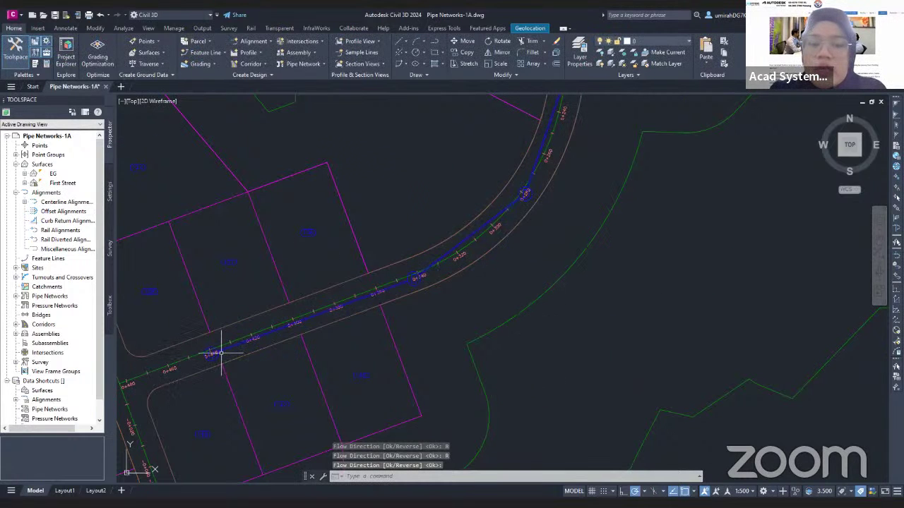
Step: Examine the new structures and pipes in plan along First Street, from station 0+440 to about 0+280
scroll(217, 353, up, 4)
middle_drag(216, 353, 374, 330)
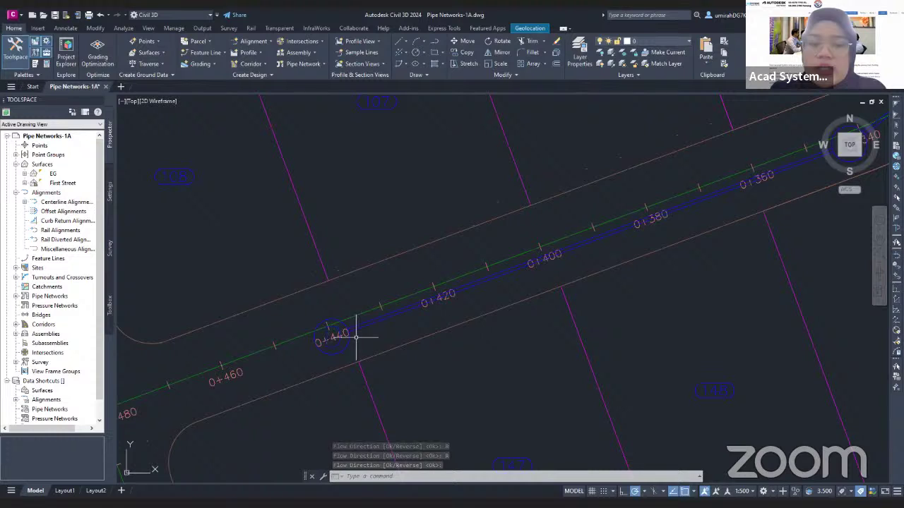
mouse_move(407, 306)
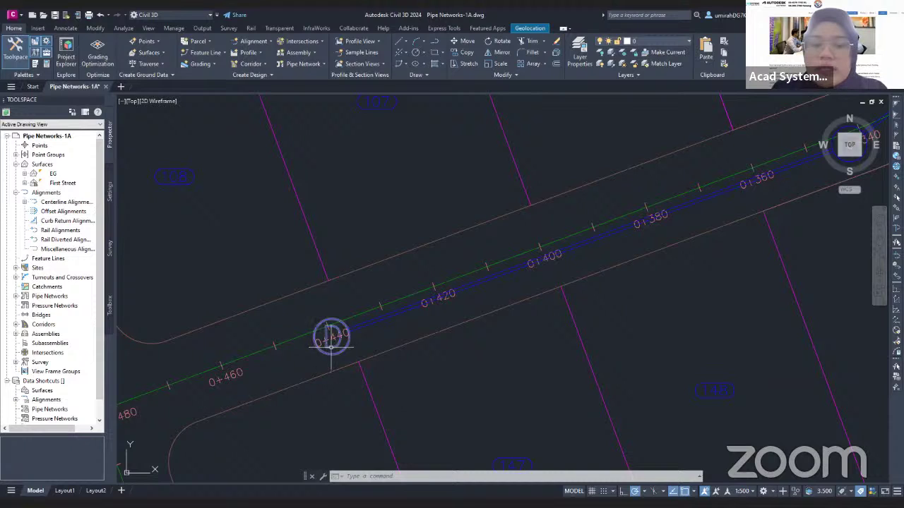
mouse_move(332, 348)
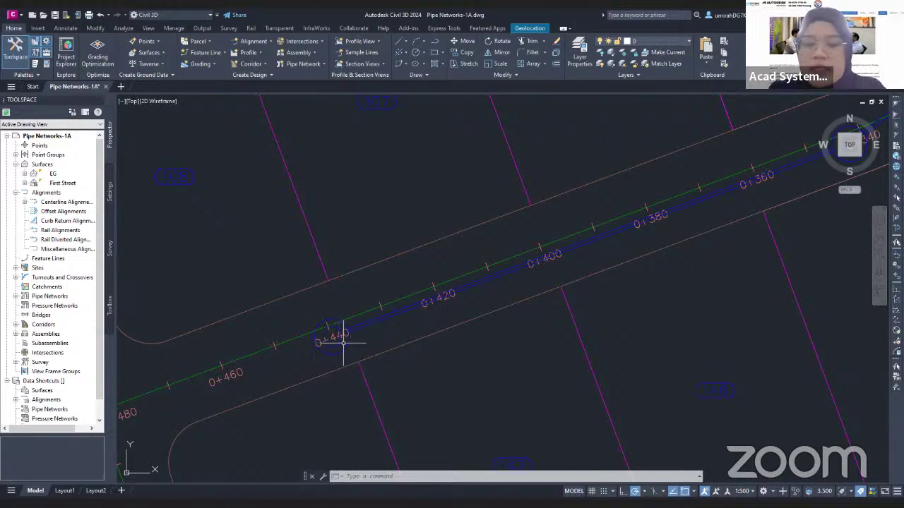
middle_drag(525, 314, 407, 343)
scroll(417, 329, down, 2)
mouse_move(429, 313)
middle_down()
mouse_move(527, 292)
mouse_move(446, 299)
middle_up()
scroll(416, 309, up, 3)
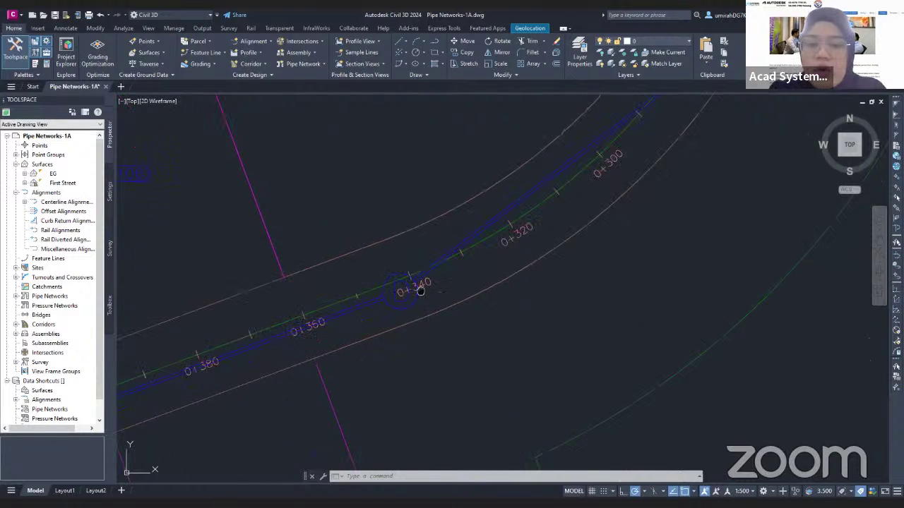
scroll(454, 275, down, 1)
scroll(460, 238, down, 2)
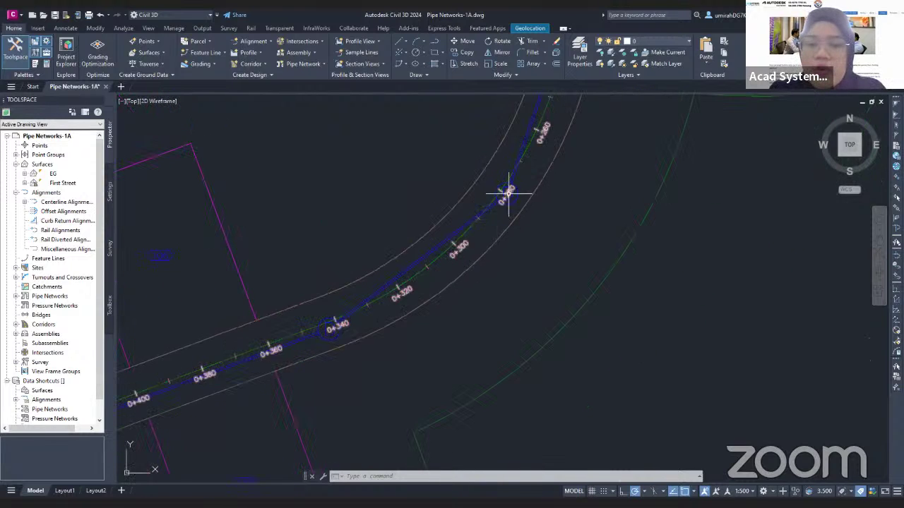
middle_drag(508, 191, 472, 233)
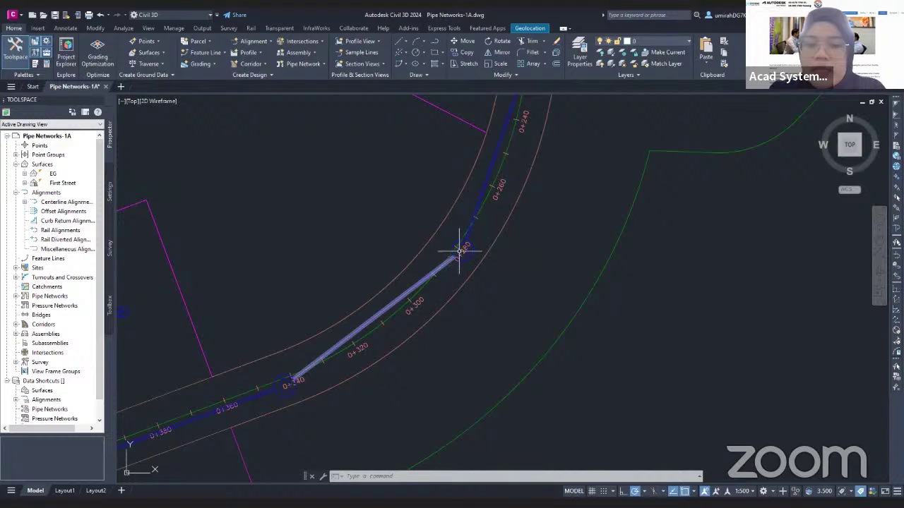
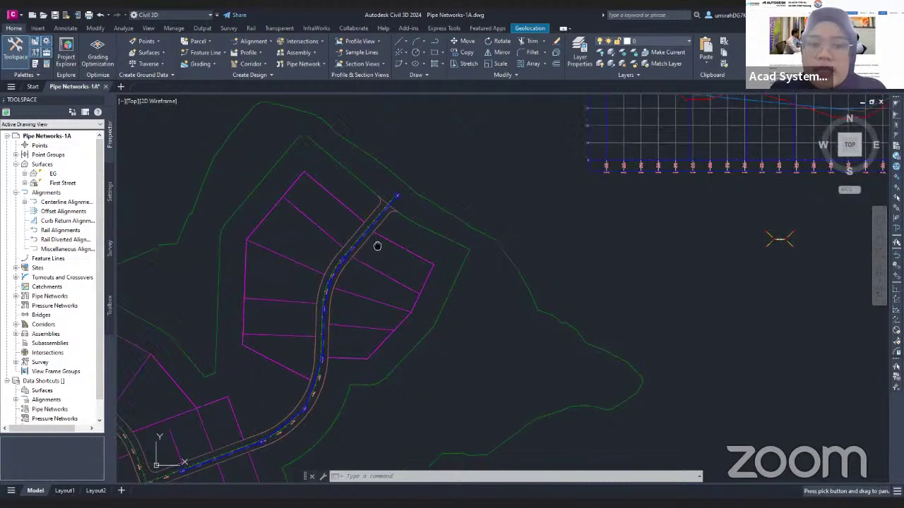
Step: Select the manhole structure at the street's north end and its adjoining pipe, and extend the selection to all similar network parts
click(432, 176)
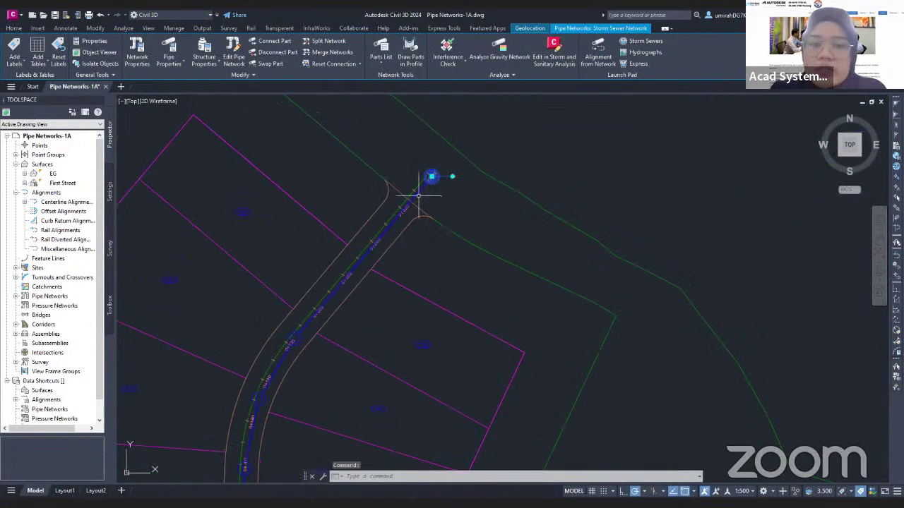
click(418, 193)
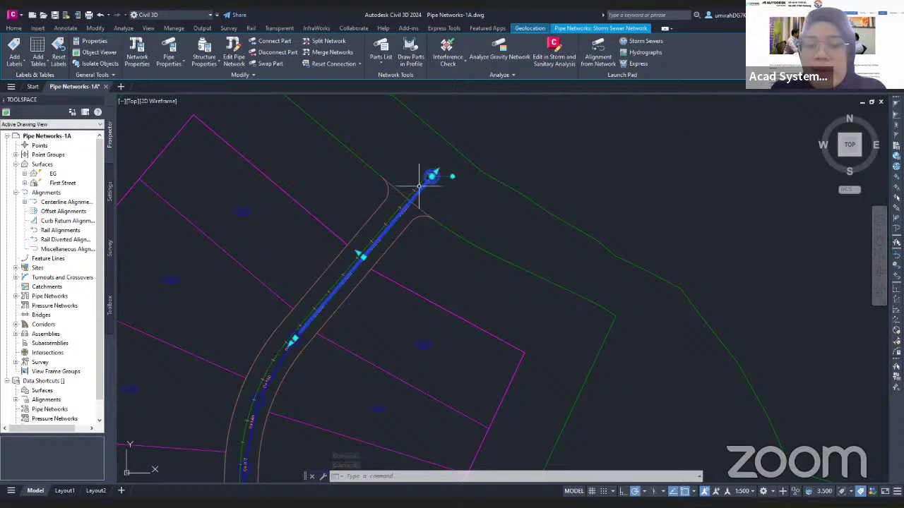
right_click(422, 187)
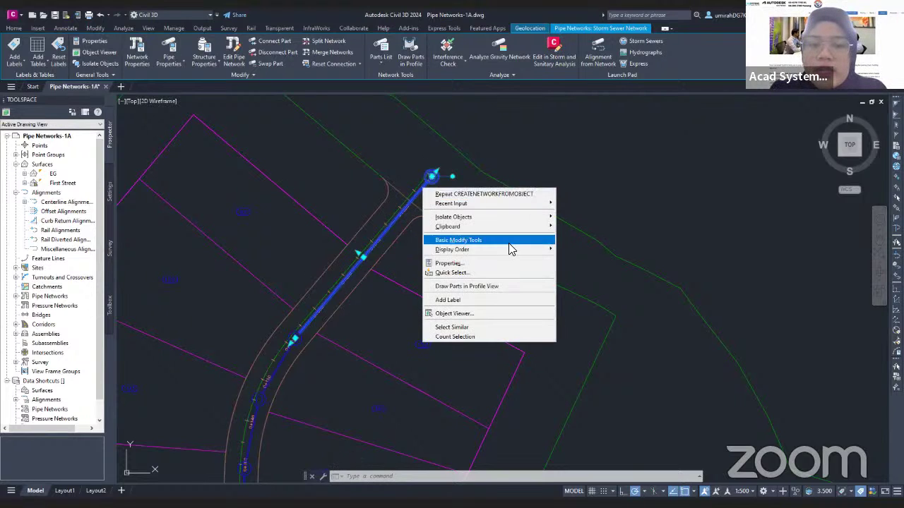
click(452, 327)
middle_drag(351, 319, 385, 240)
scroll(385, 240, down, 3)
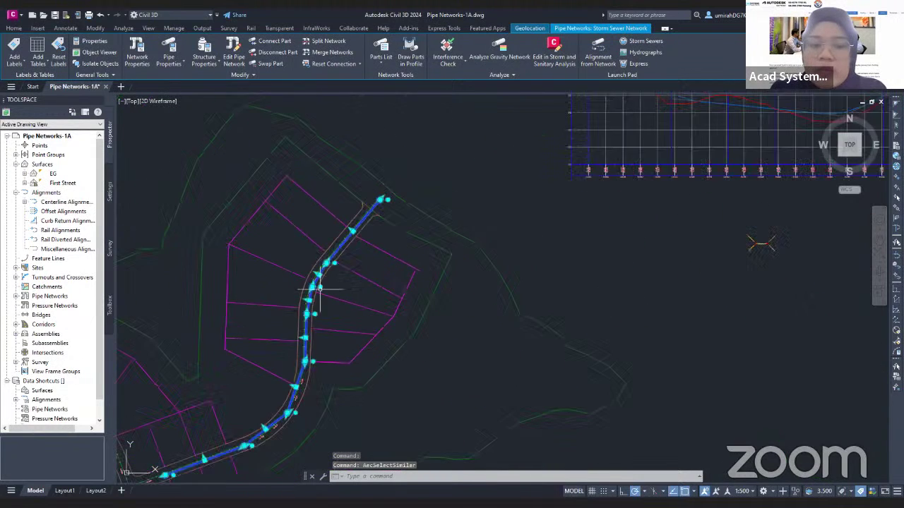
middle_drag(288, 333, 323, 270)
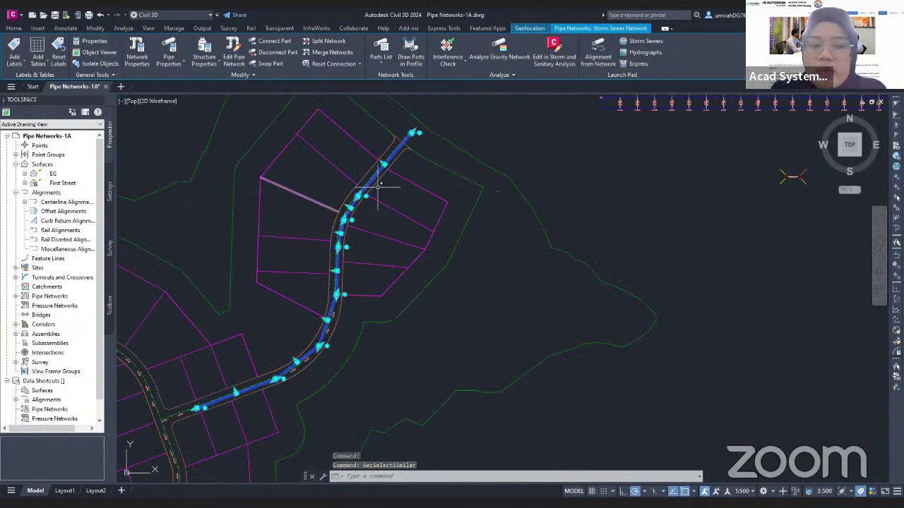
Step: Draw the selected pipes and structures in the First Street profile view
scroll(435, 138, up, 2)
mouse_move(512, 120)
middle_down()
mouse_move(433, 185)
mouse_move(212, 297)
mouse_move(412, 248)
middle_up()
scroll(433, 222, down, 1)
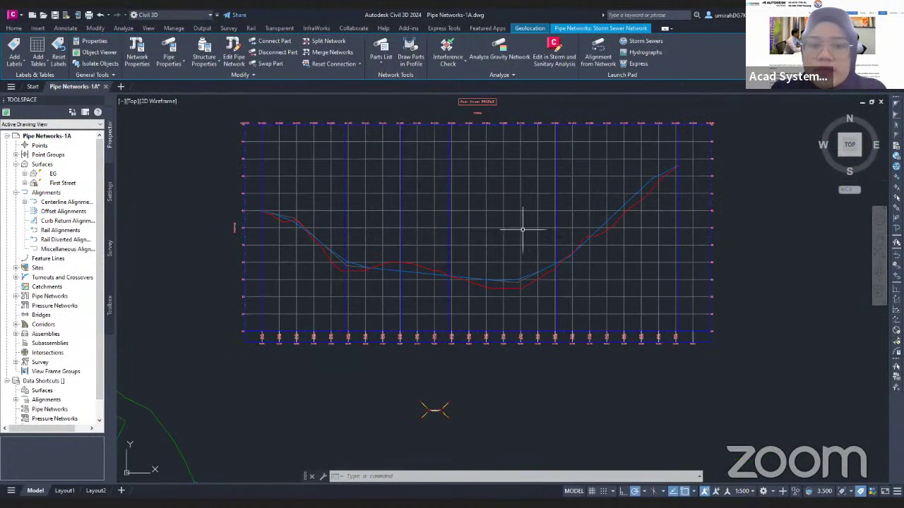
right_click(710, 261)
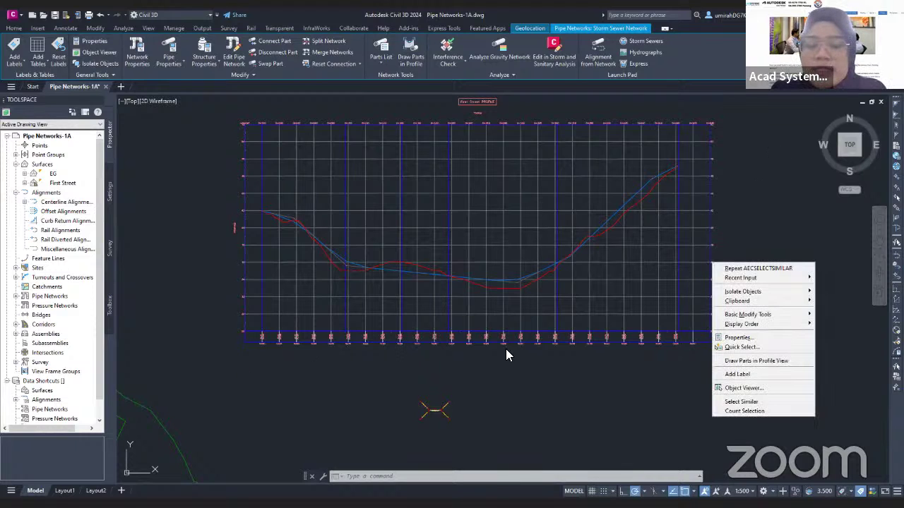
click(771, 360)
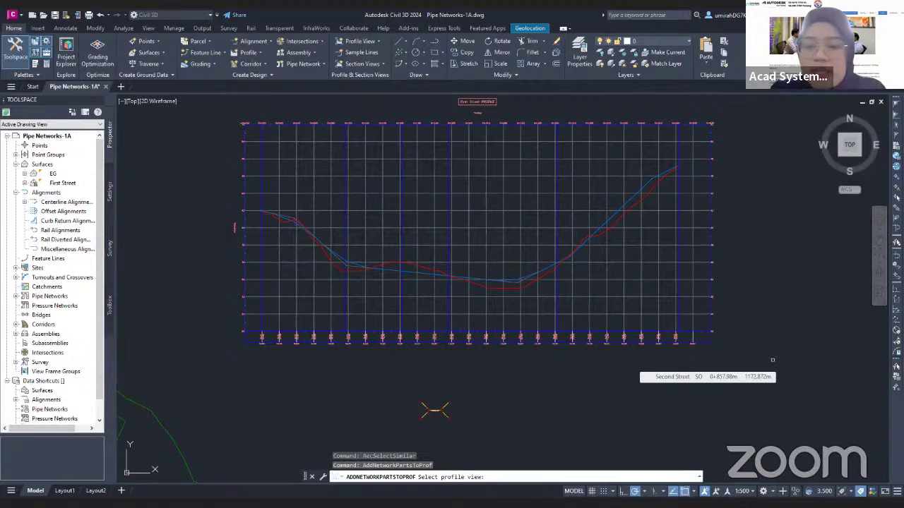
click(618, 307)
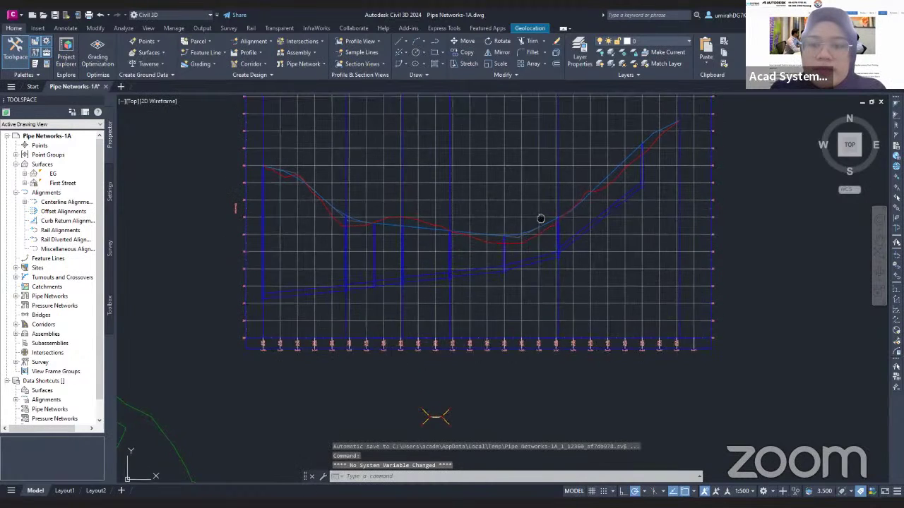
Step: Examine the depth and slope of the pipes and structures across the First Street profile view
scroll(292, 327, up, 4)
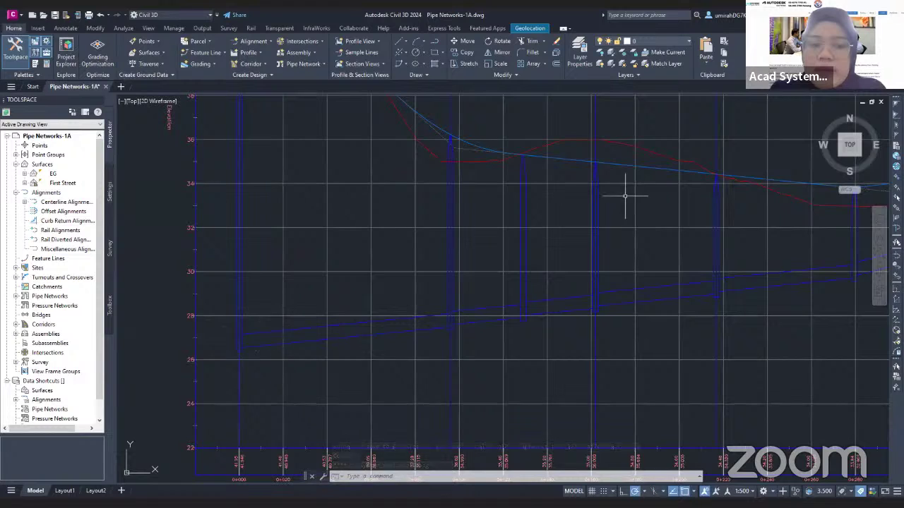
scroll(628, 191, down, 4)
middle_drag(813, 180, 643, 190)
scroll(643, 190, up, 4)
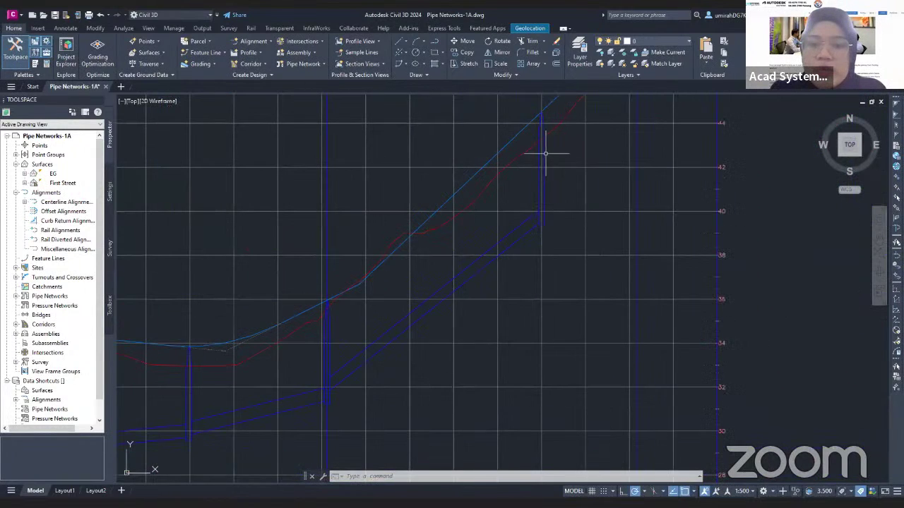
scroll(520, 190, down, 4)
middle_drag(521, 190, 628, 165)
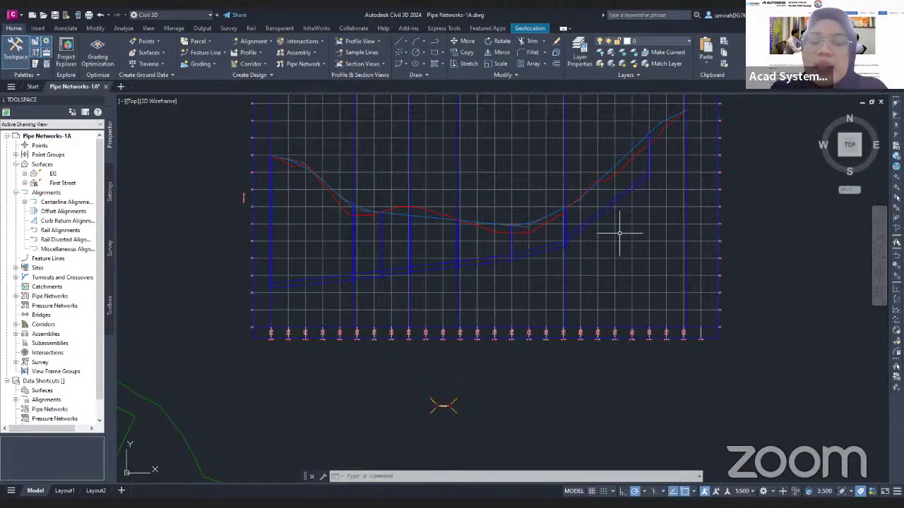
middle_drag(635, 186, 591, 196)
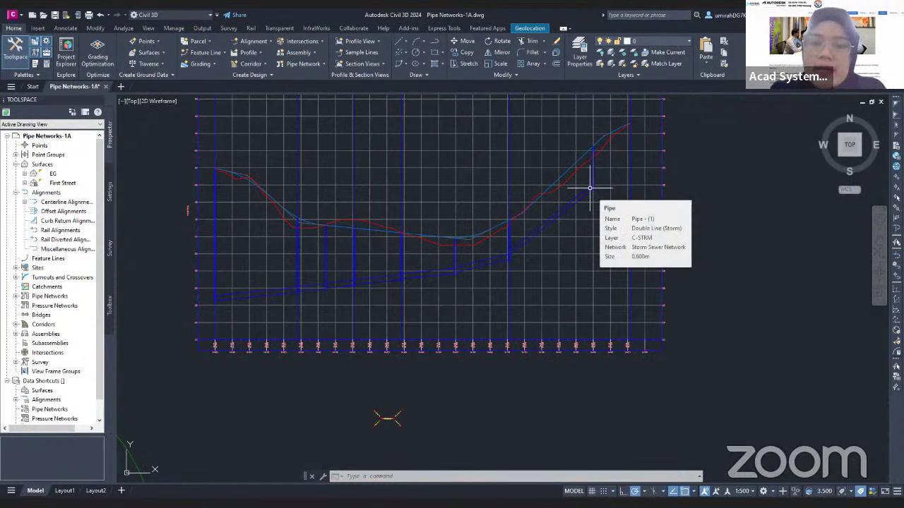
Step: Raise the upper end of the steep pipe at station 0+440 by about 1 m in the profile view
scroll(591, 188, up, 3)
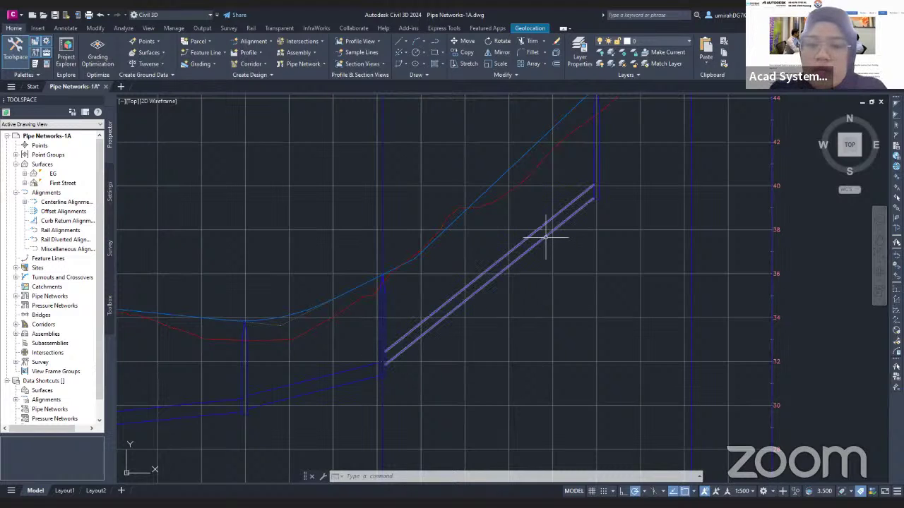
mouse_move(545, 237)
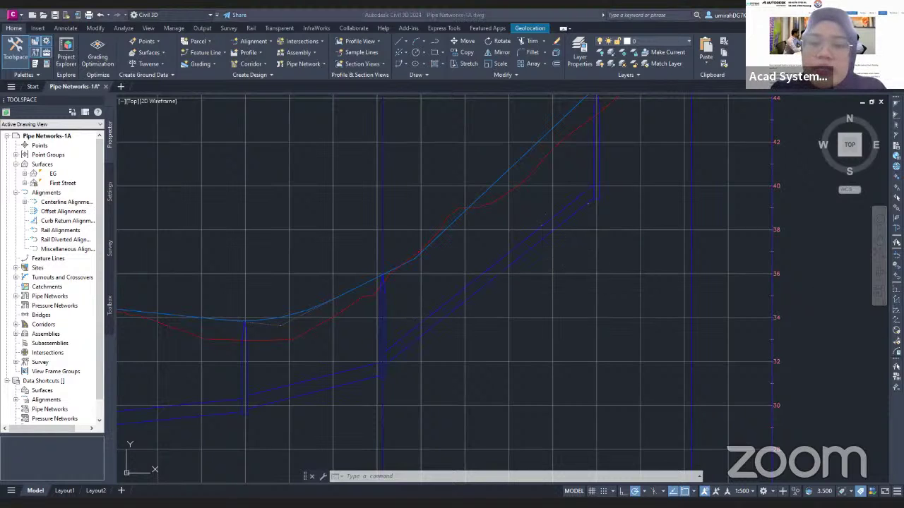
click(519, 243)
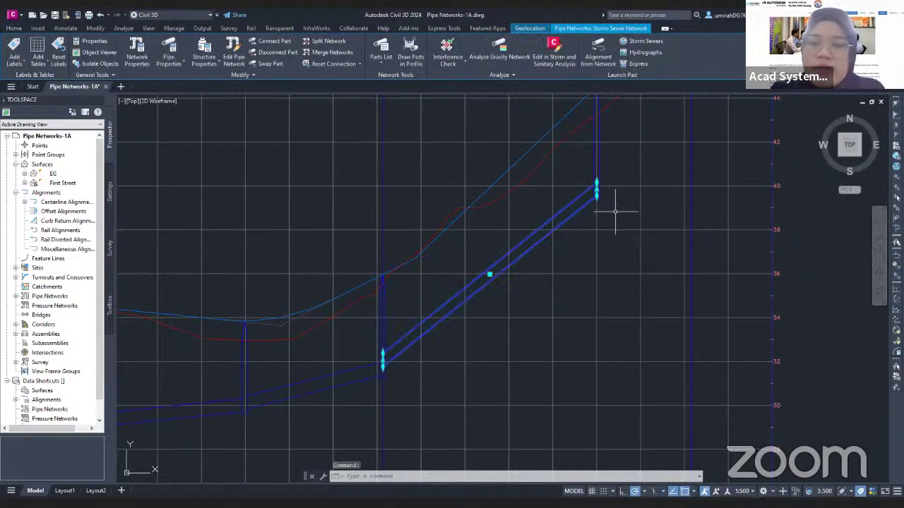
scroll(594, 187, up, 2)
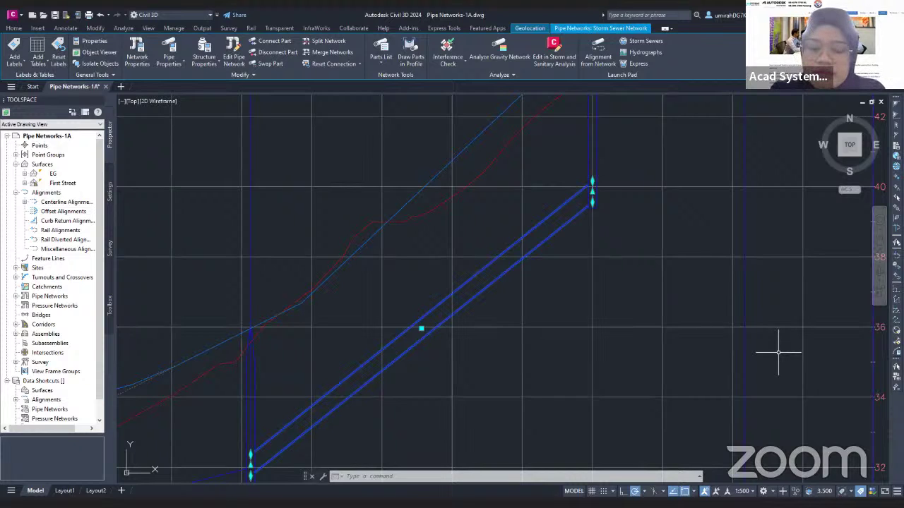
middle_drag(591, 181, 526, 208)
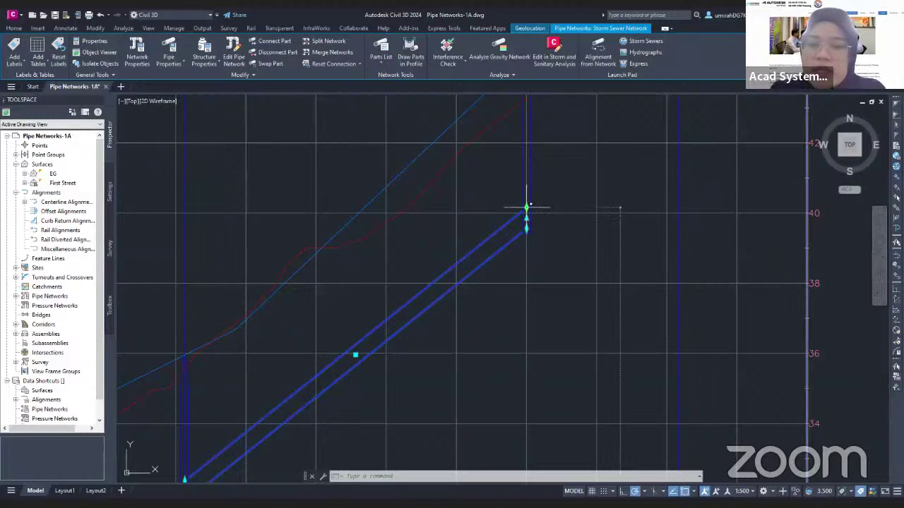
click(526, 208)
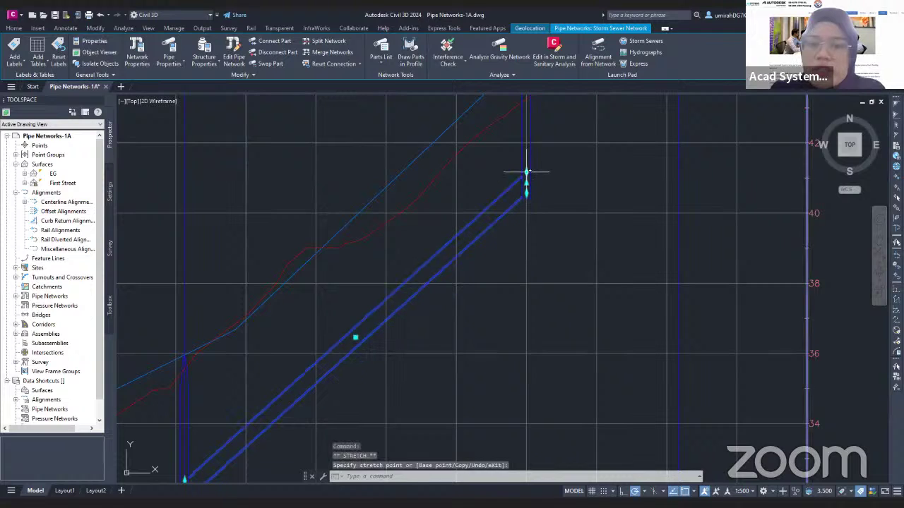
click(526, 176)
click(526, 176)
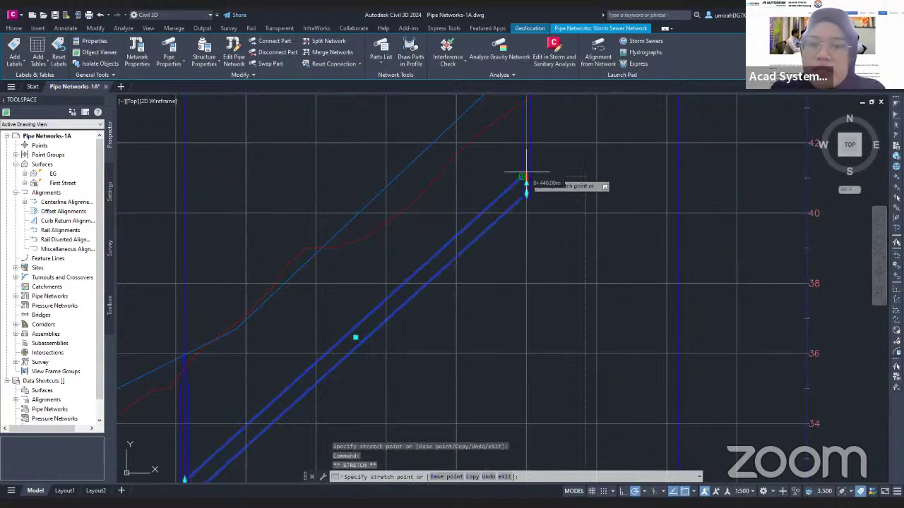
click(526, 176)
click(527, 175)
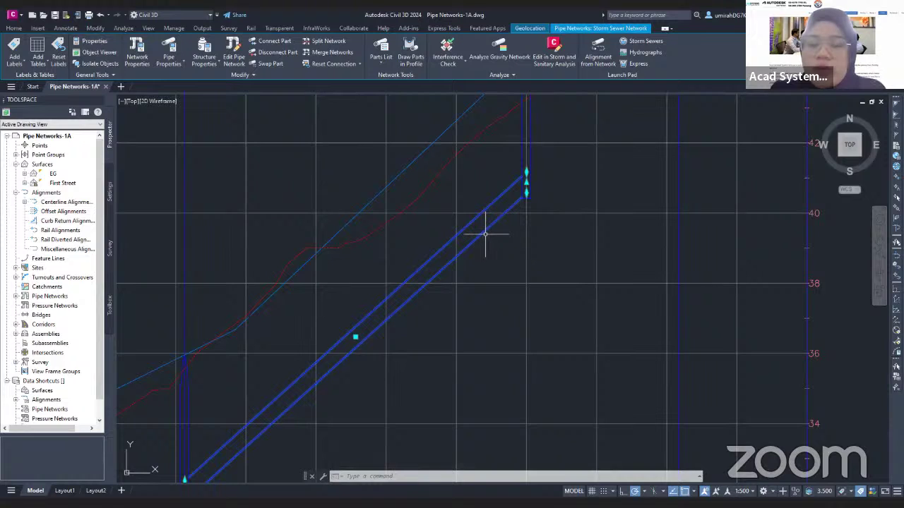
Step: Open the storm sewer network for editing and display its Pipe Network Vistas
right_click(485, 232)
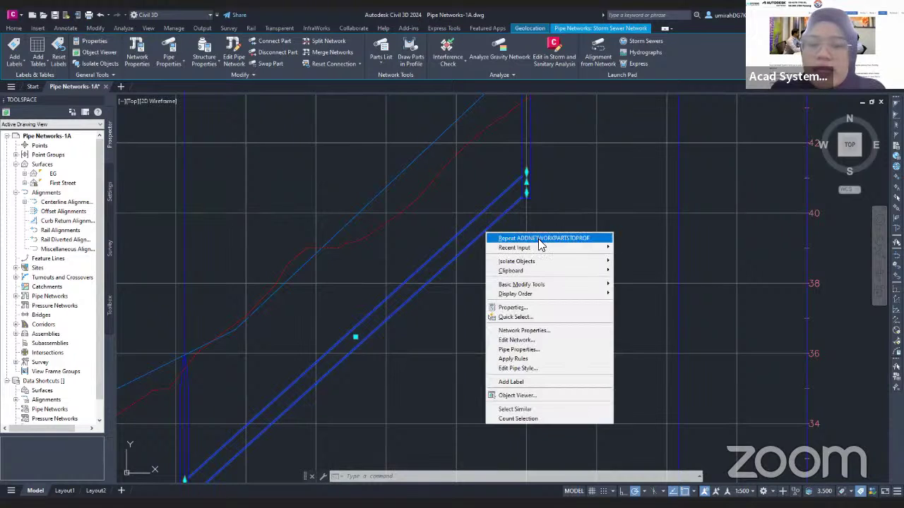
click(537, 342)
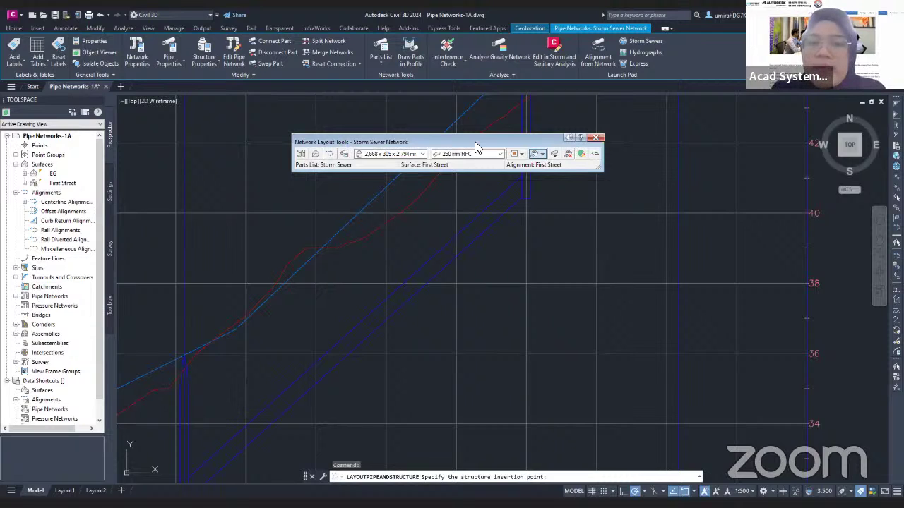
drag(474, 141, 509, 143)
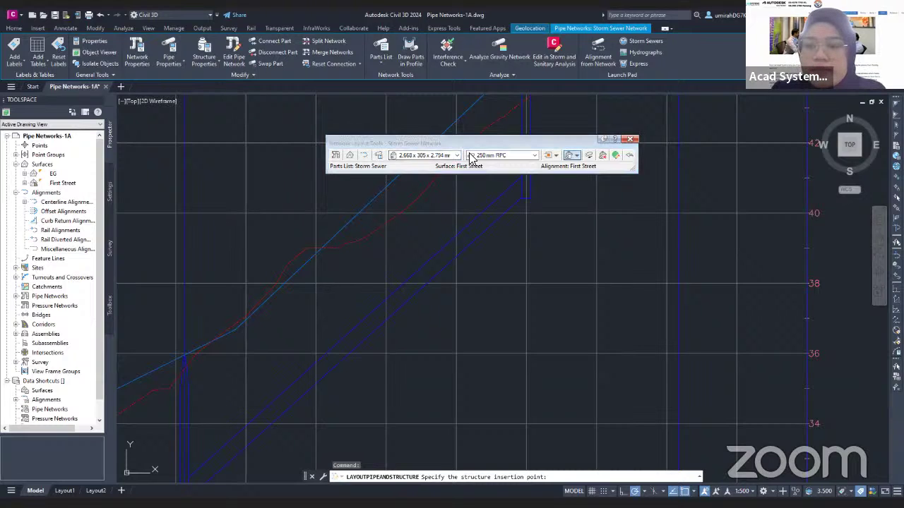
click(616, 157)
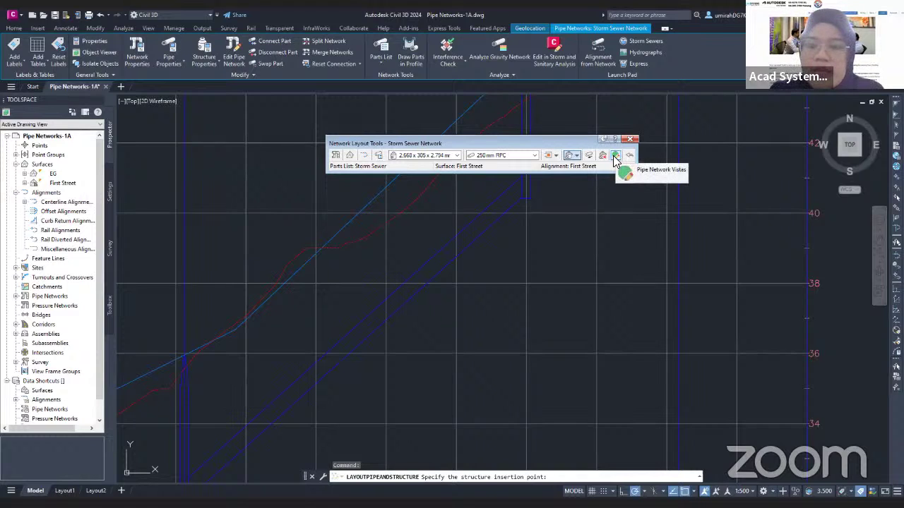
click(616, 157)
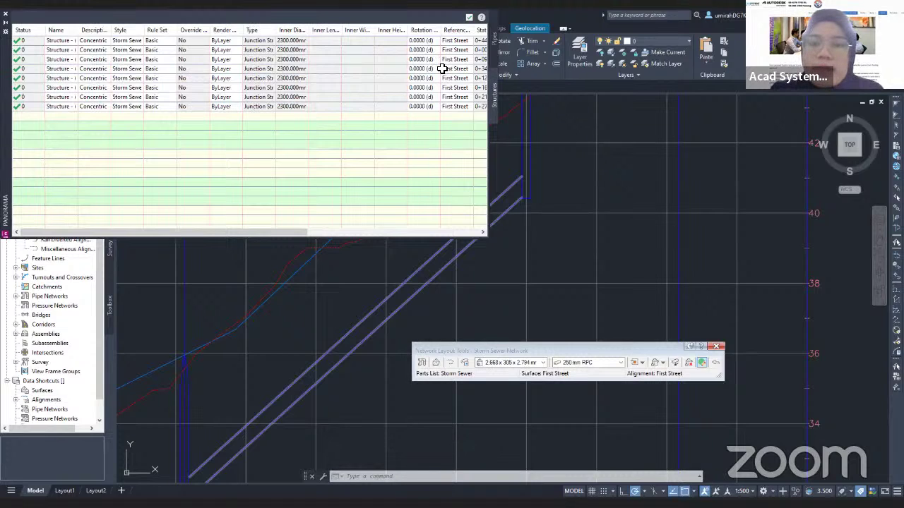
Step: Examine the design rule status of Pipe - (1) and Pipe - (7) in the network's pipe table
click(491, 43)
click(492, 99)
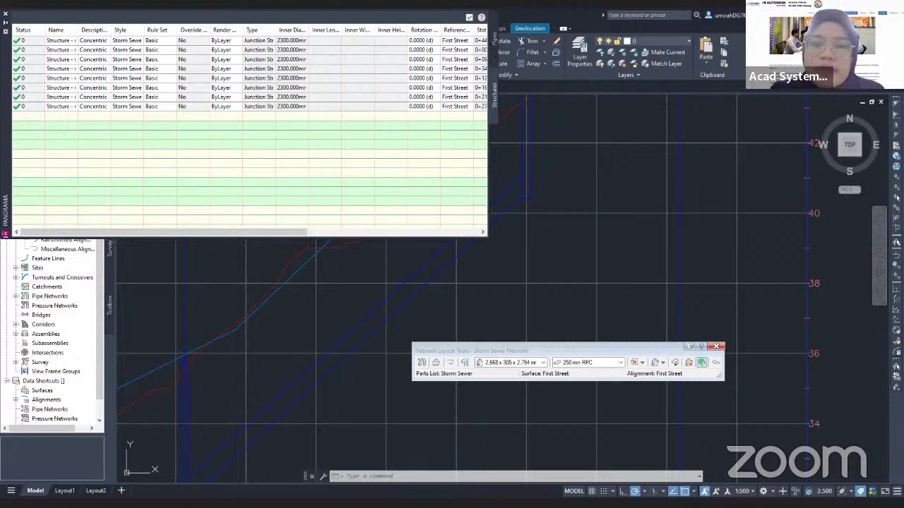
click(490, 41)
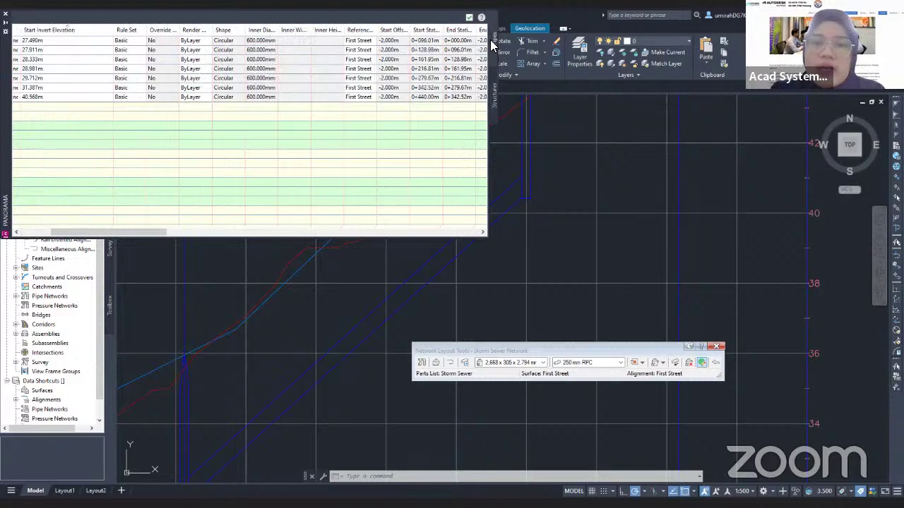
drag(121, 232, 90, 233)
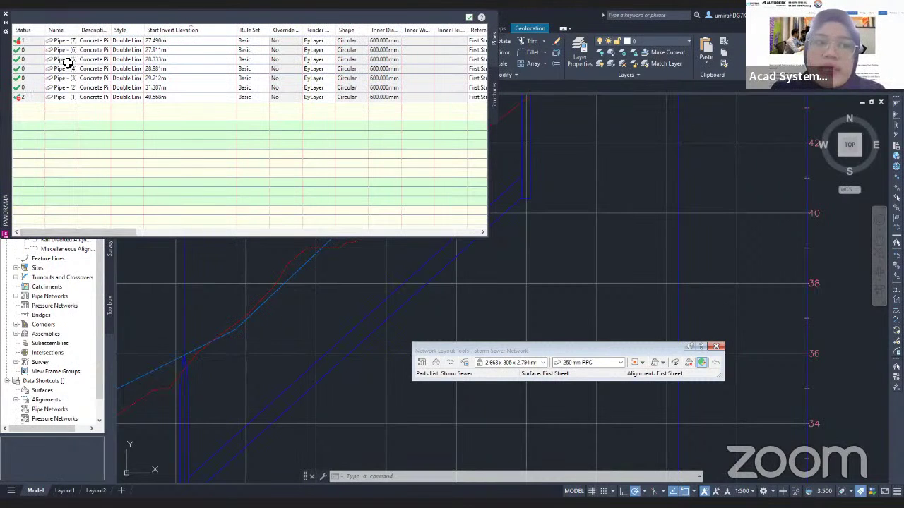
click(58, 98)
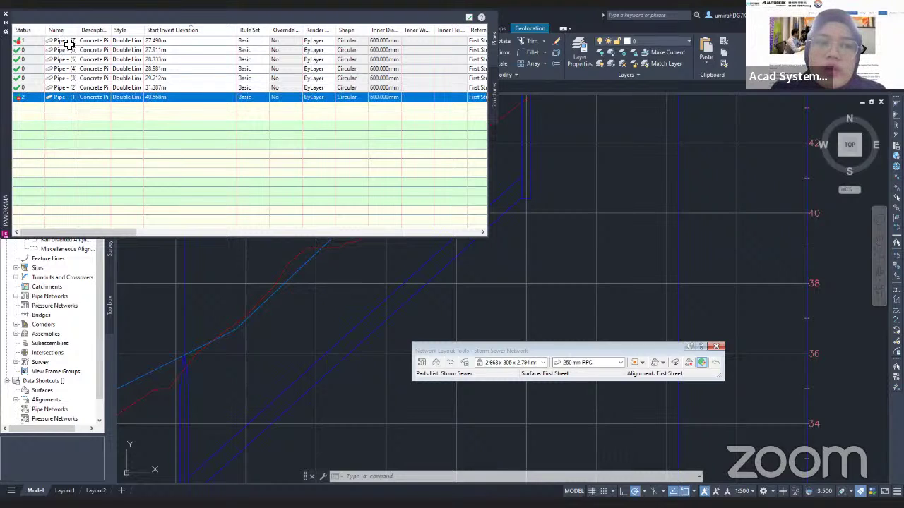
key(ctrl+Home)
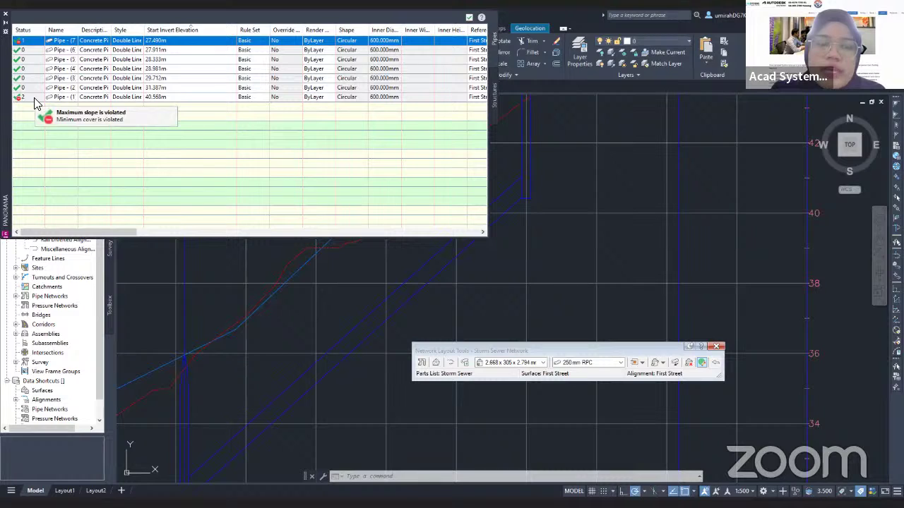
Step: Set the start invert elevation of Pipe - (1) to 45 m and close the pipe table
click(35, 99)
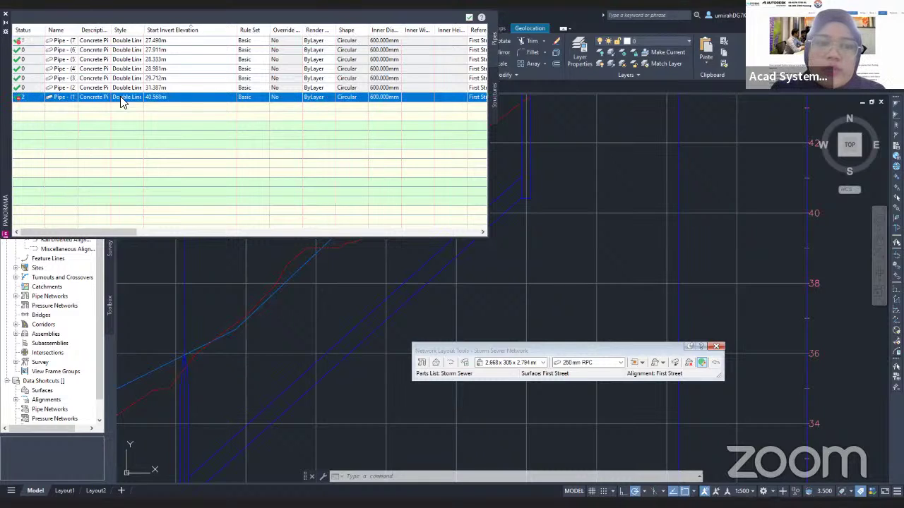
click(170, 99)
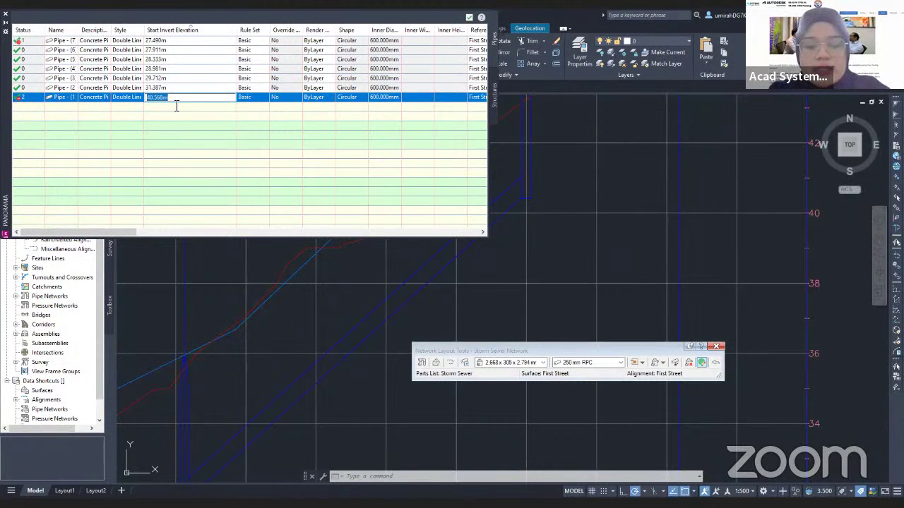
text(45m)
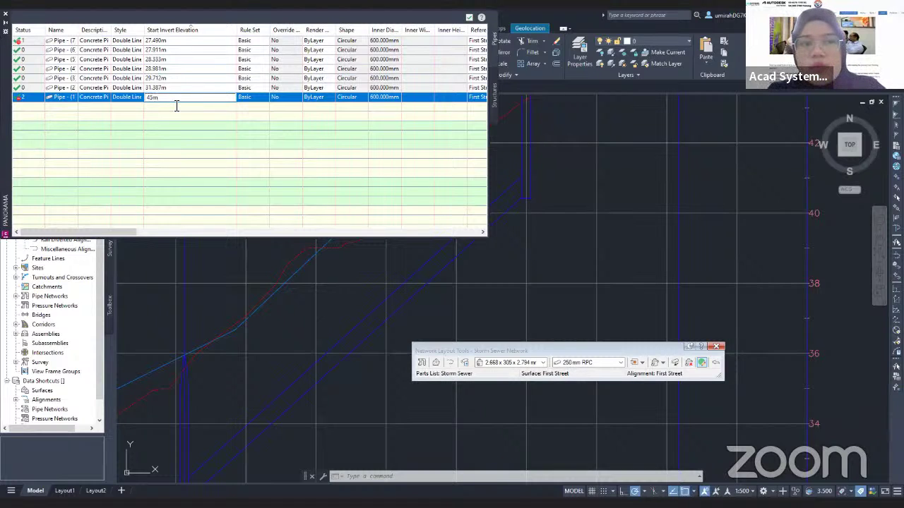
click(68, 116)
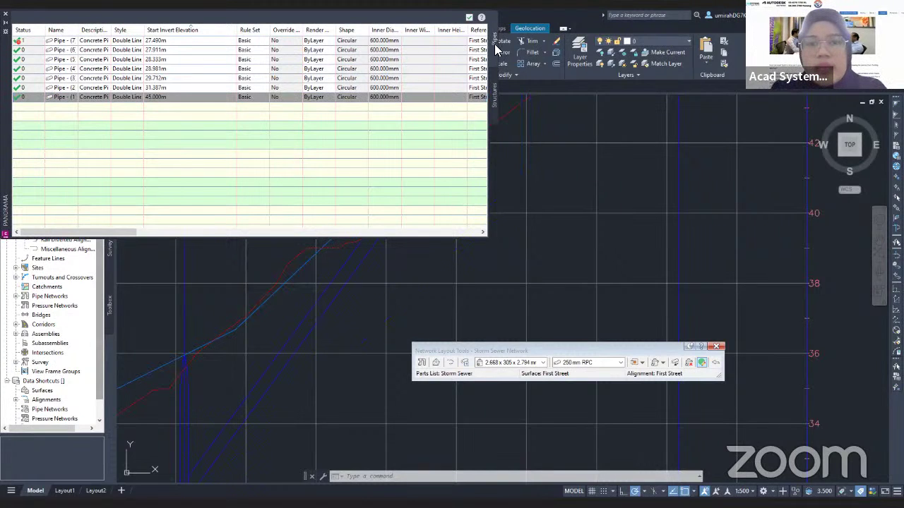
click(467, 21)
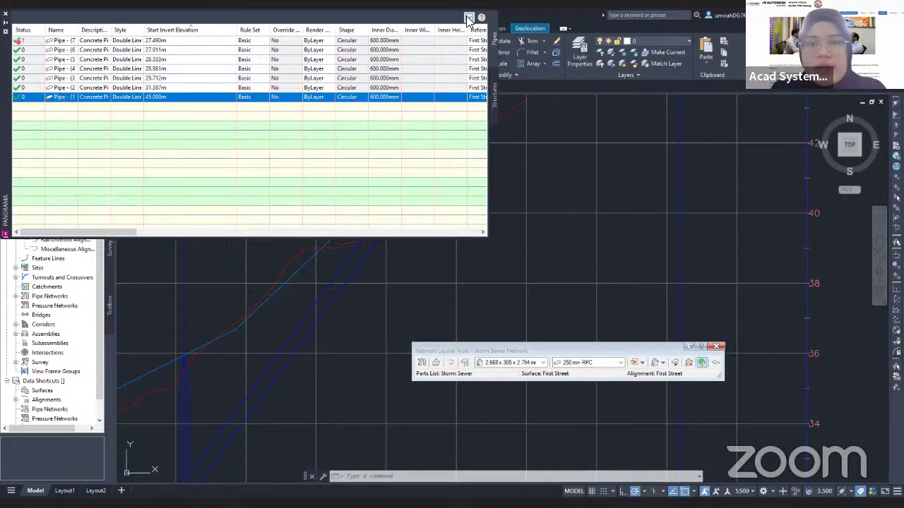
click(468, 19)
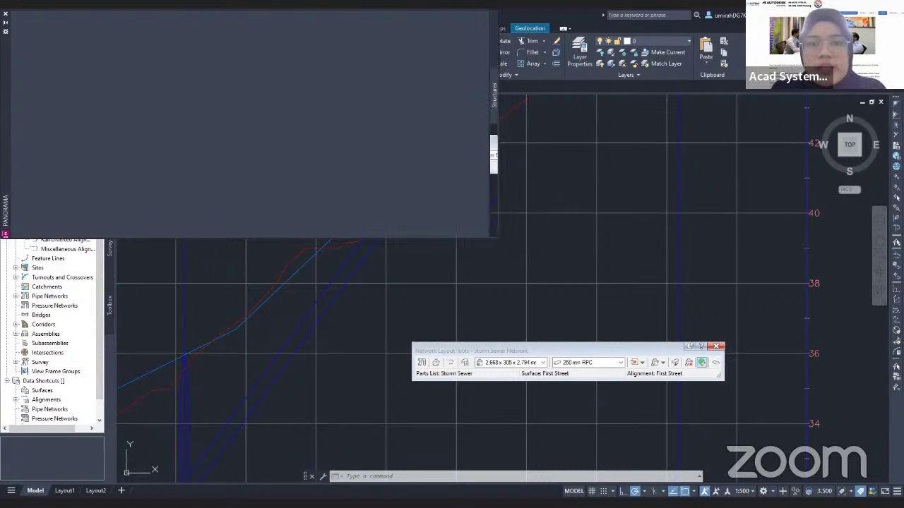
Step: Select the pipe between stations 0+440 and 0+340 in plan and close the Network Layout Tools
scroll(434, 253, down, 5)
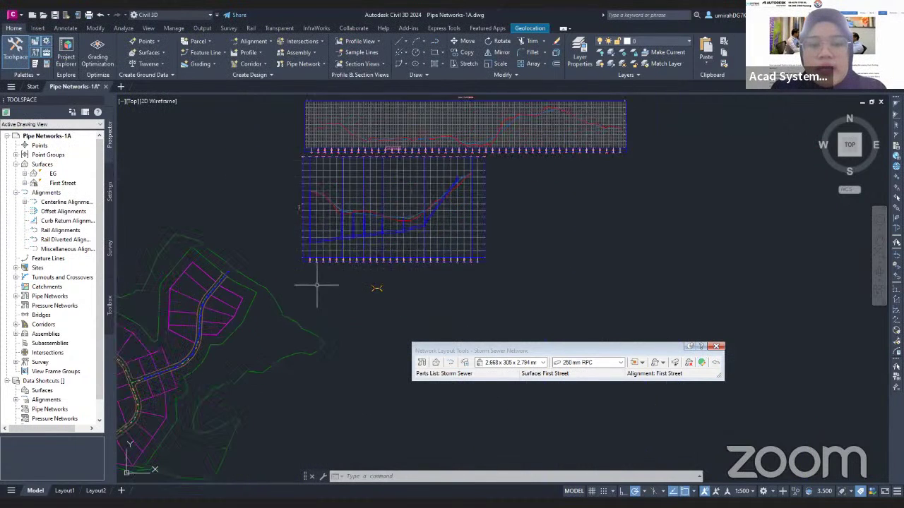
middle_drag(313, 283, 395, 243)
scroll(396, 243, up, 6)
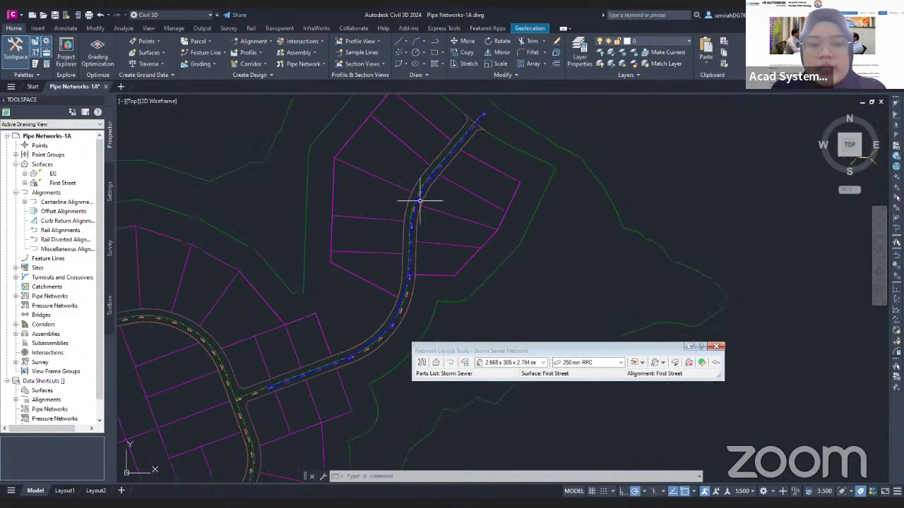
scroll(339, 319, up, 5)
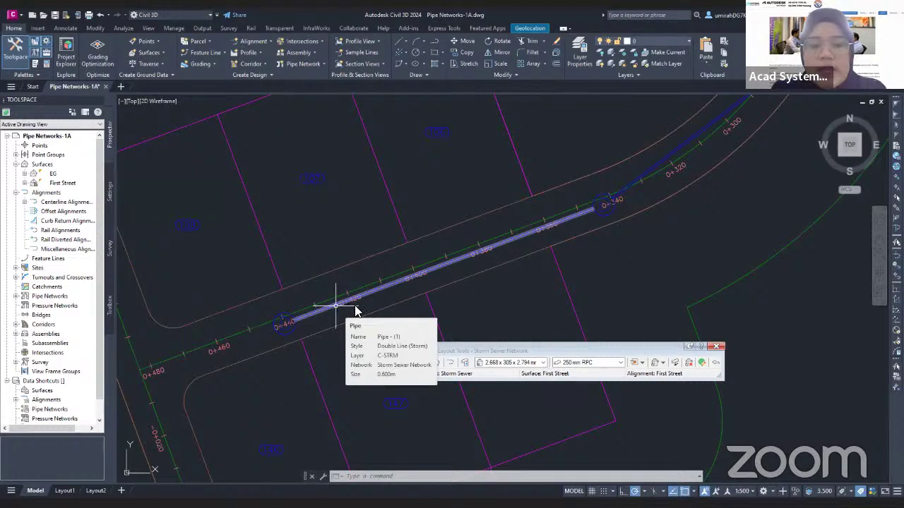
right_click(336, 307)
click(337, 305)
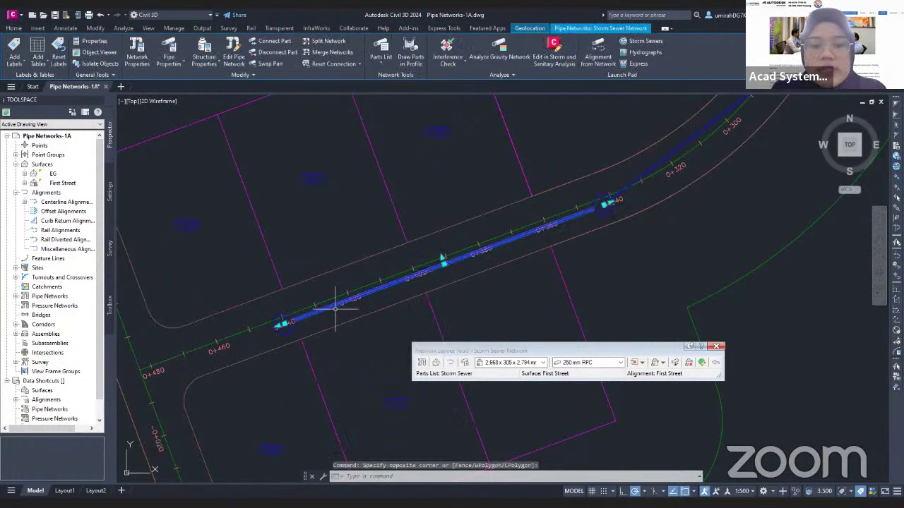
click(716, 346)
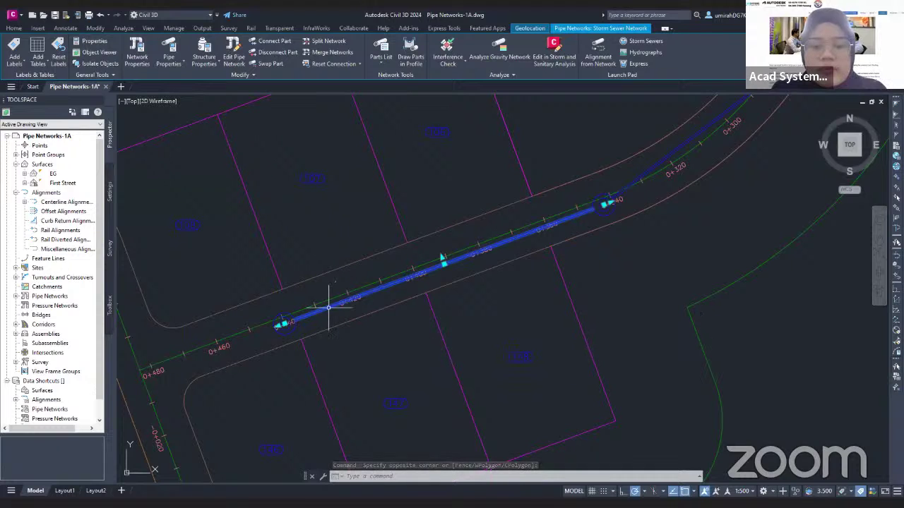
Step: Display the object properties of the First Street pipe between stations 0+440 and 0+340 to check its geometry
right_click(329, 307)
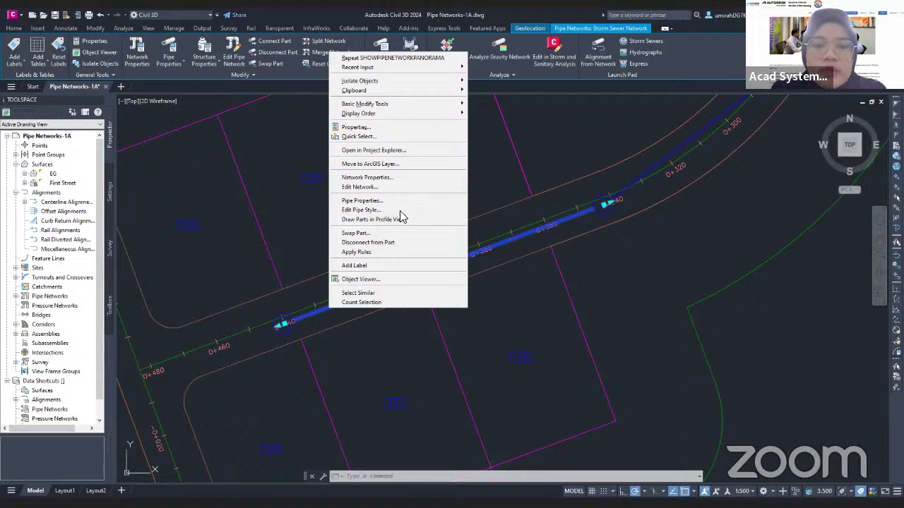
click(356, 127)
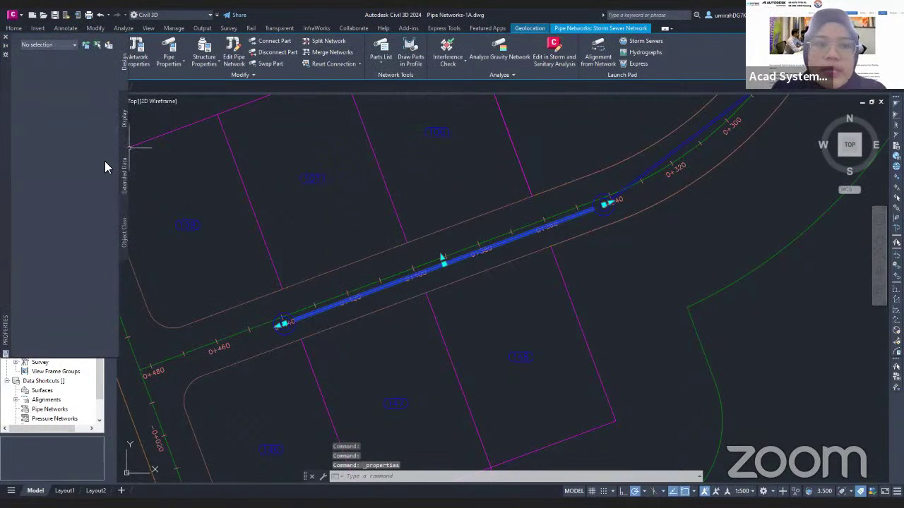
key(Escape)
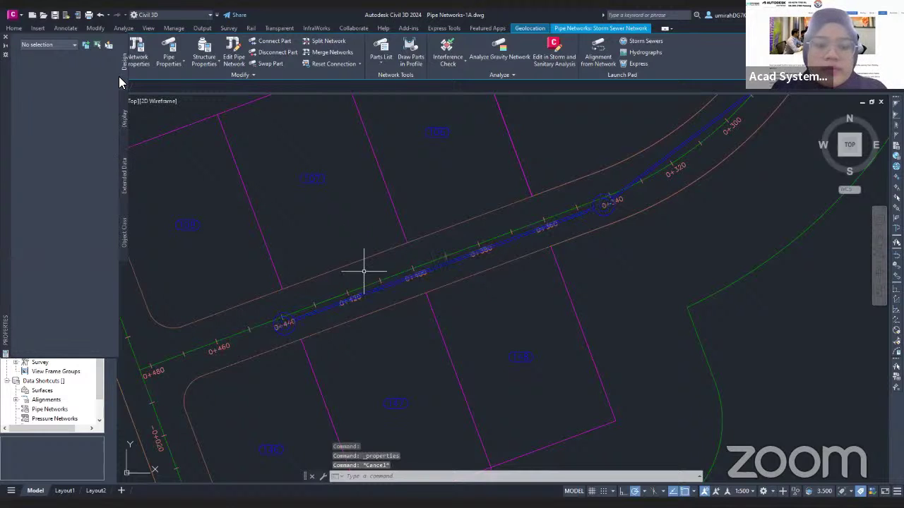
click(374, 290)
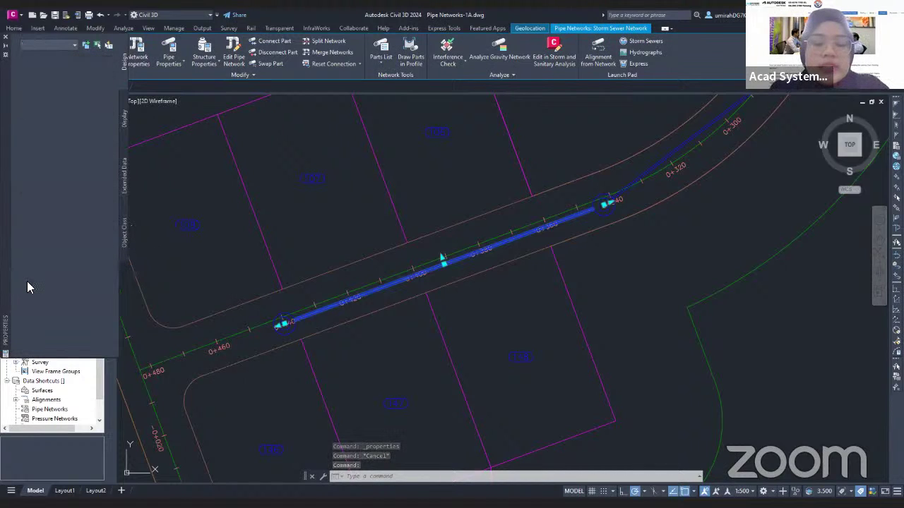
key(ctrl+4)
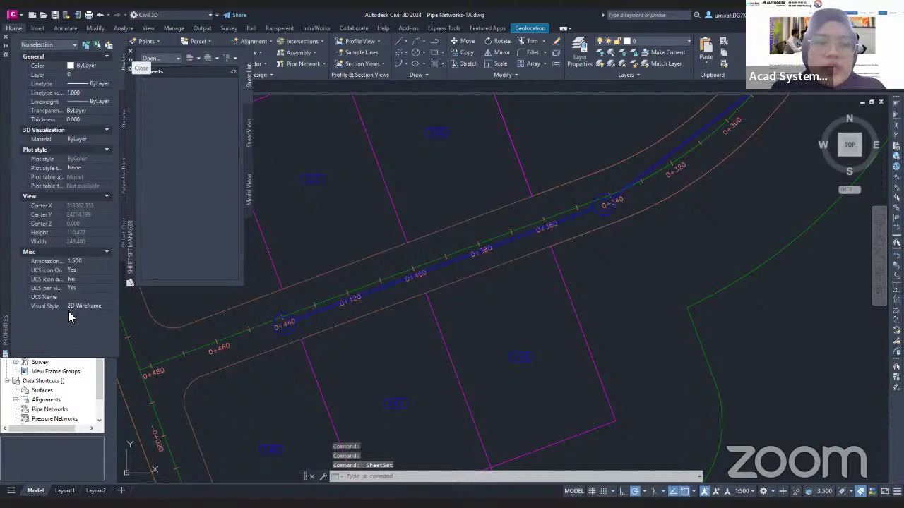
key(ctrl+4)
click(329, 305)
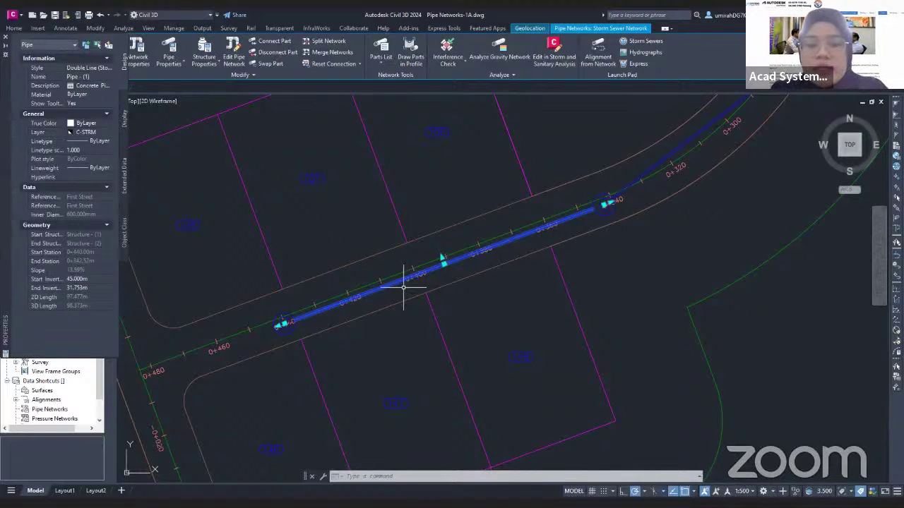
mouse_move(403, 285)
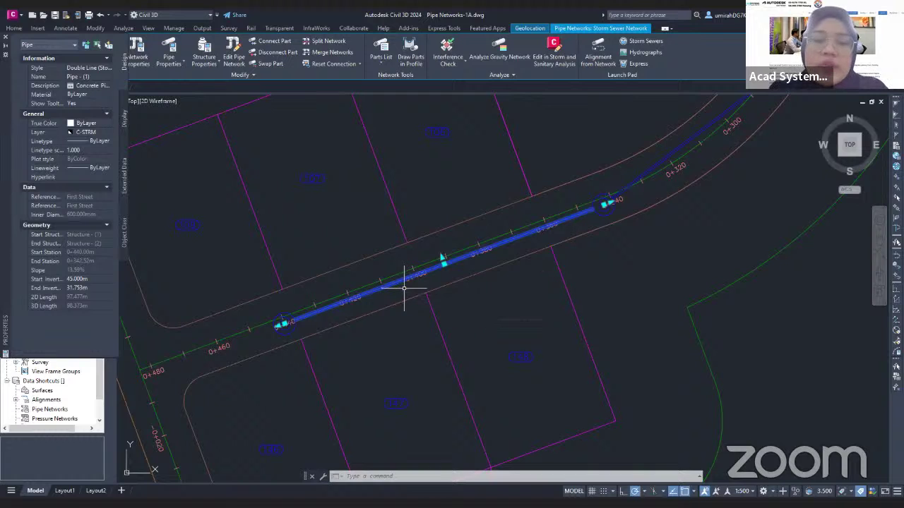